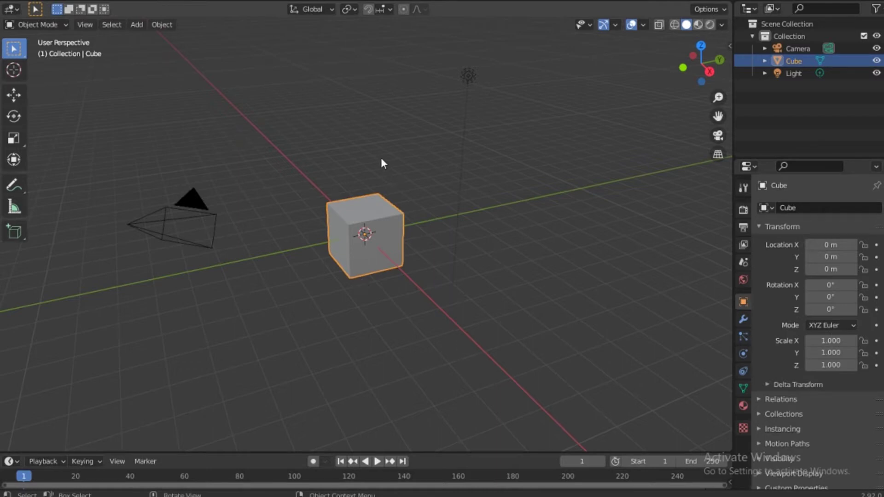
Step: Delete the default cube and open Audi R8- Studio Render Scene.blend from the downloaded Audi R8 folder in File Explorer
key(Delete)
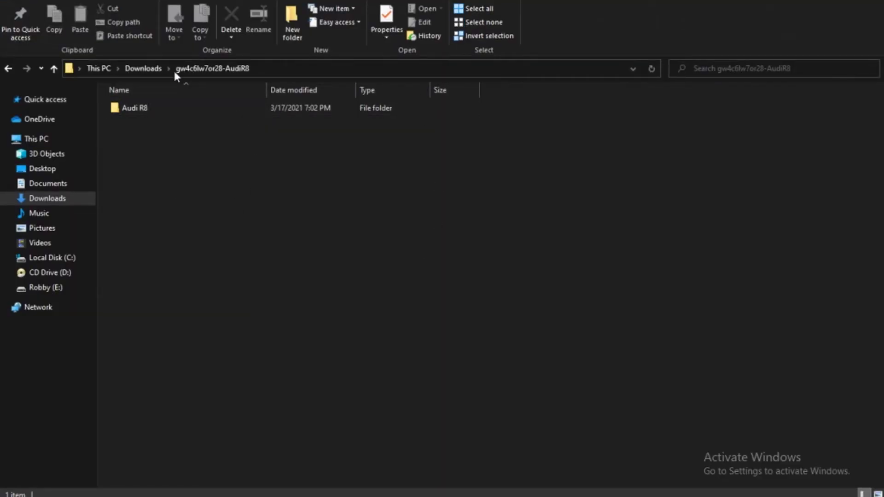
double_click(149, 109)
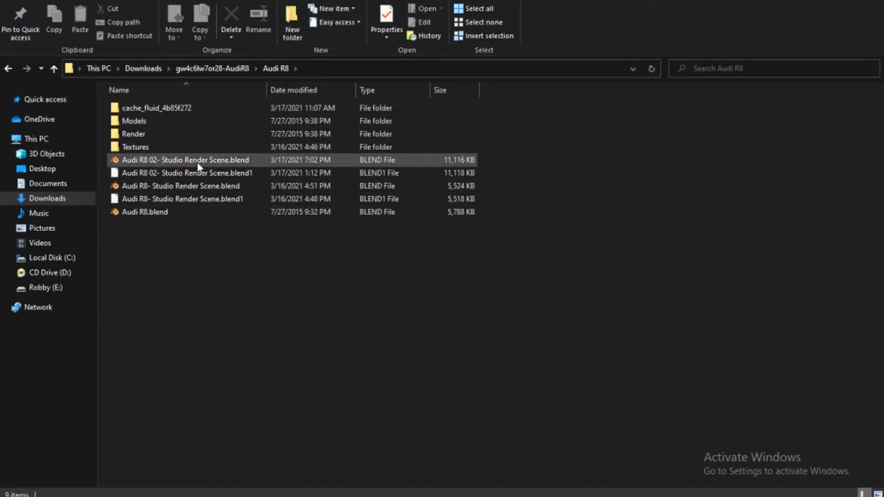
click(172, 160)
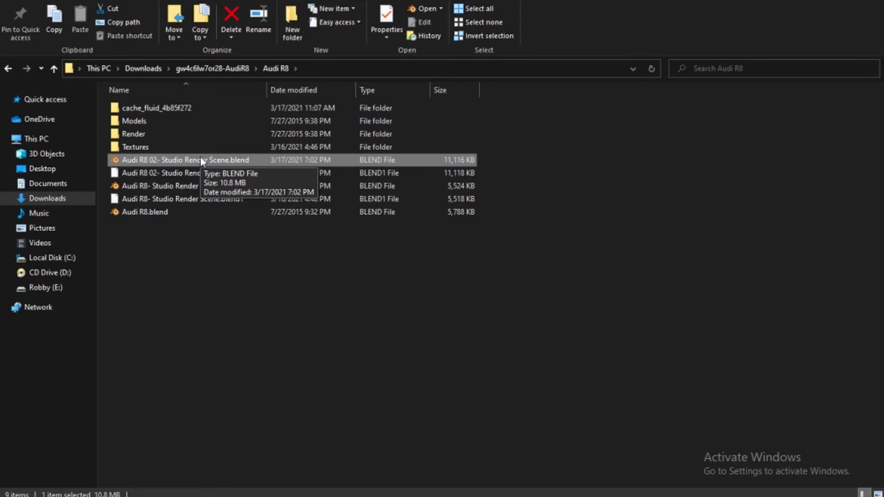
click(149, 202)
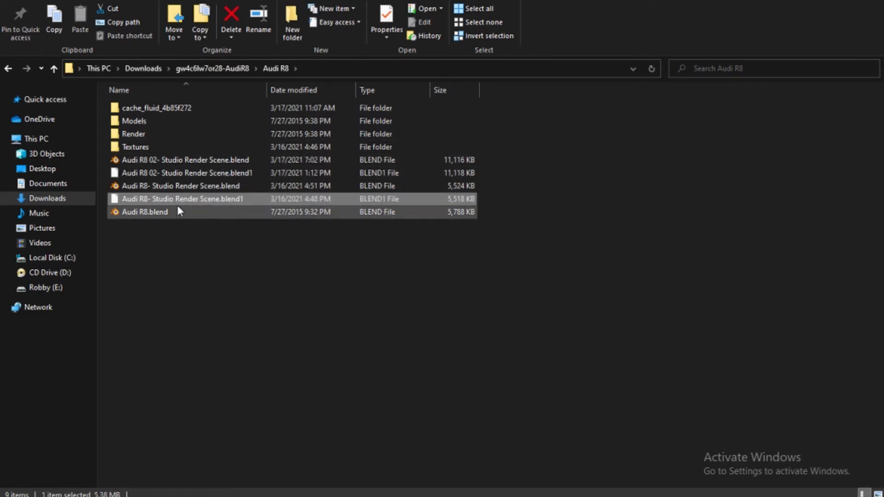
click(172, 164)
click(173, 191)
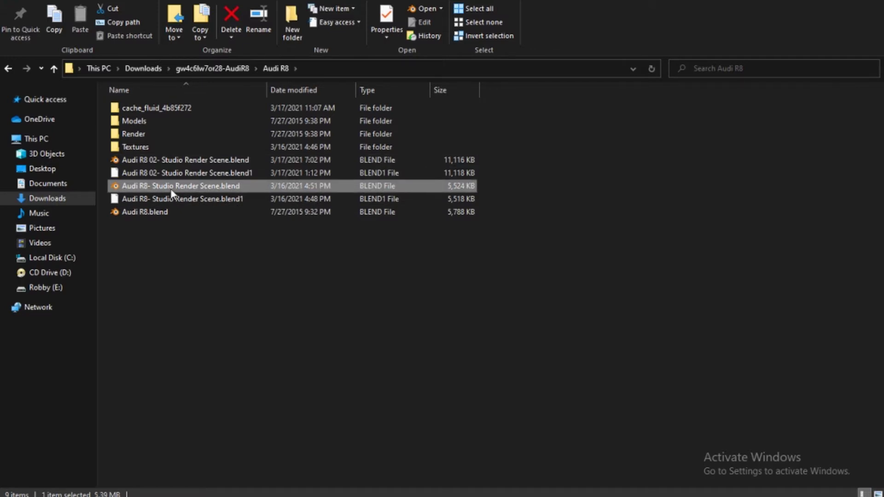
double_click(170, 186)
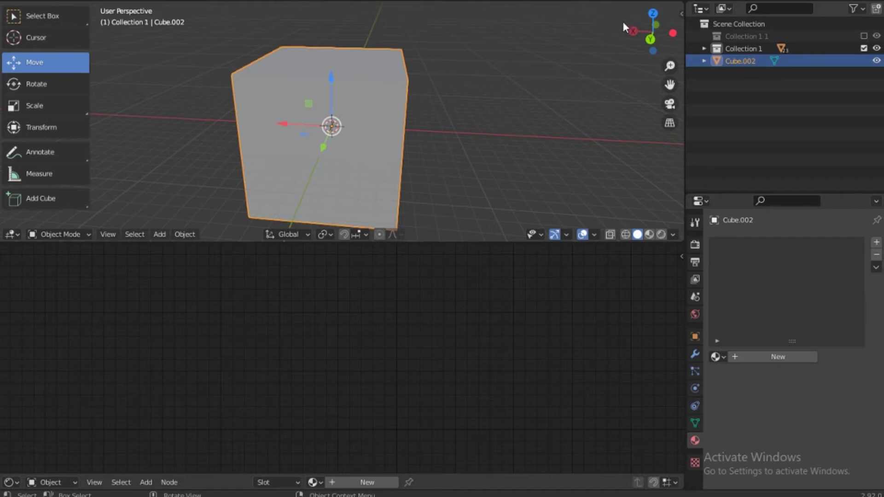
Step: Enable Collection 1 1 in the view layer and hide the Cube.002 object in the viewport
click(703, 48)
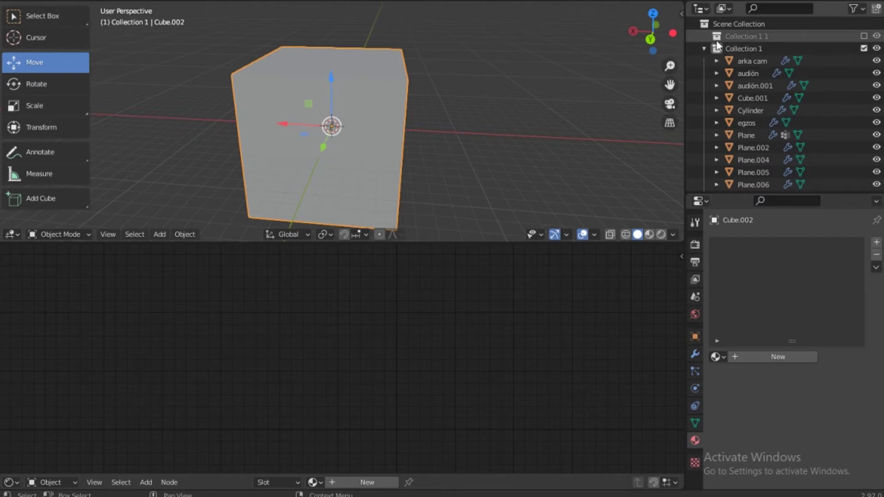
click(863, 37)
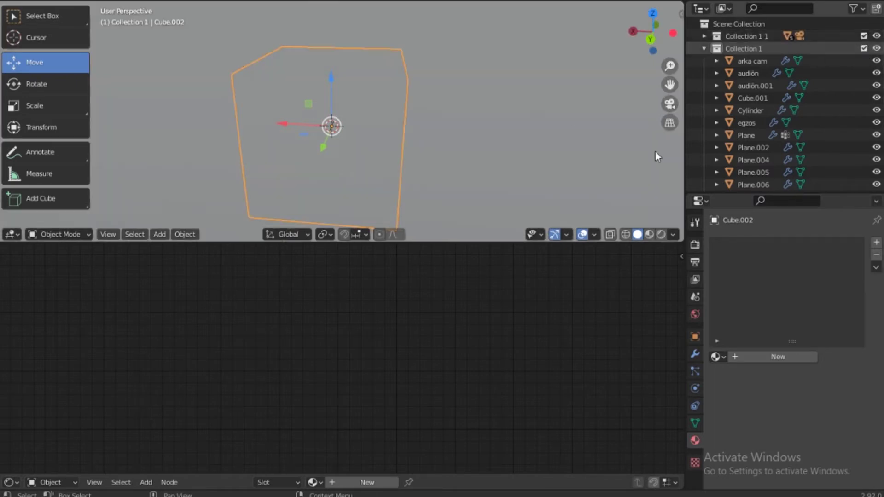
scroll(453, 83, down, 6)
scroll(714, 87, down, 5)
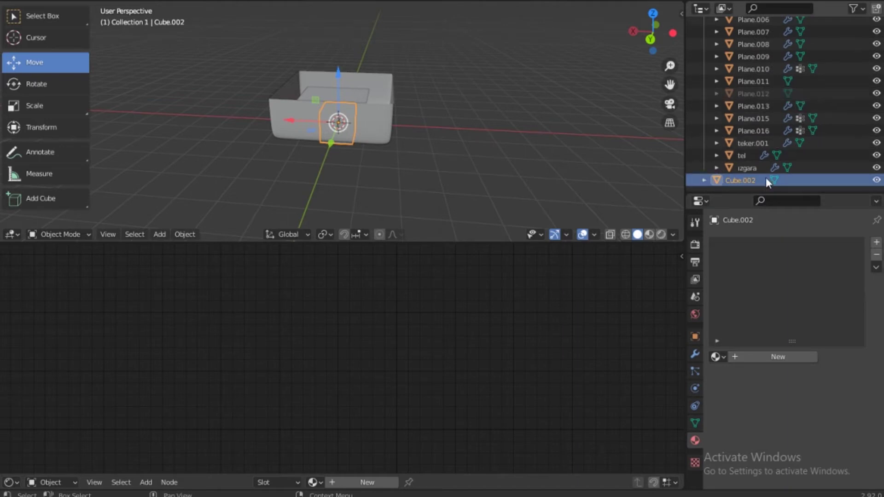
click(875, 180)
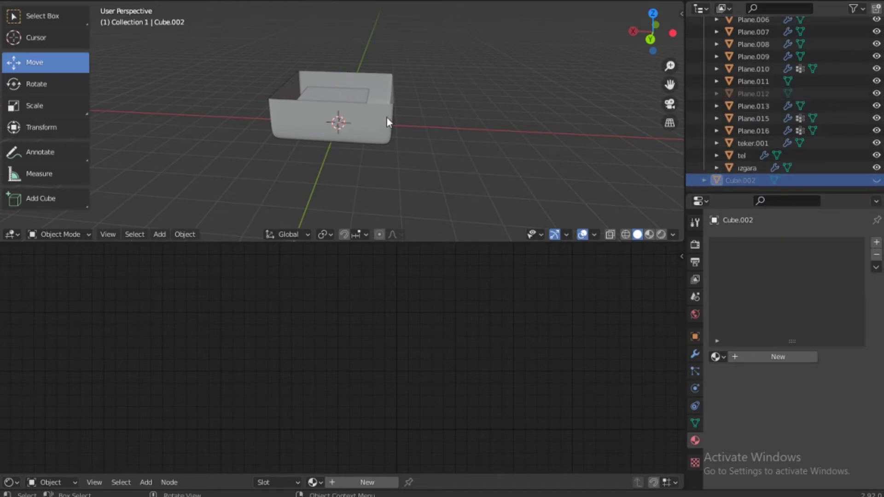
Step: Examine the Audi model through the scene camera and select its headlight object
scroll(385, 115, up, 8)
scroll(385, 115, up, 2)
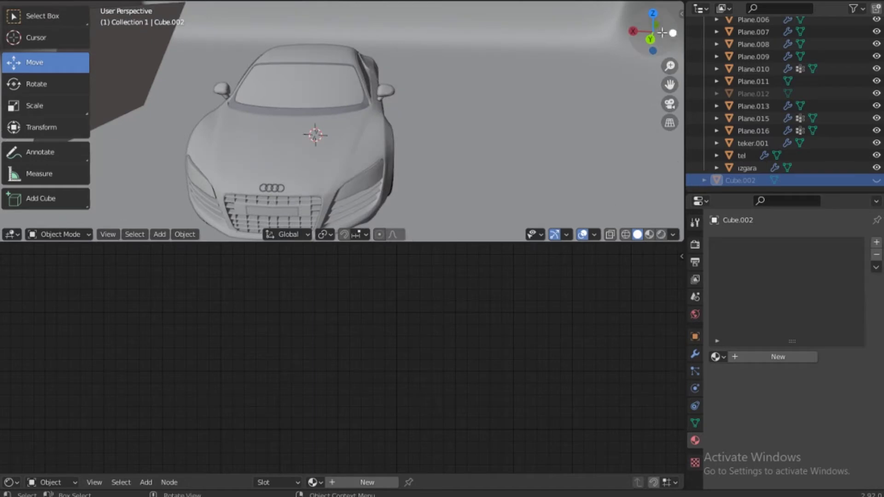
drag(661, 32, 601, 37)
key(KP_0)
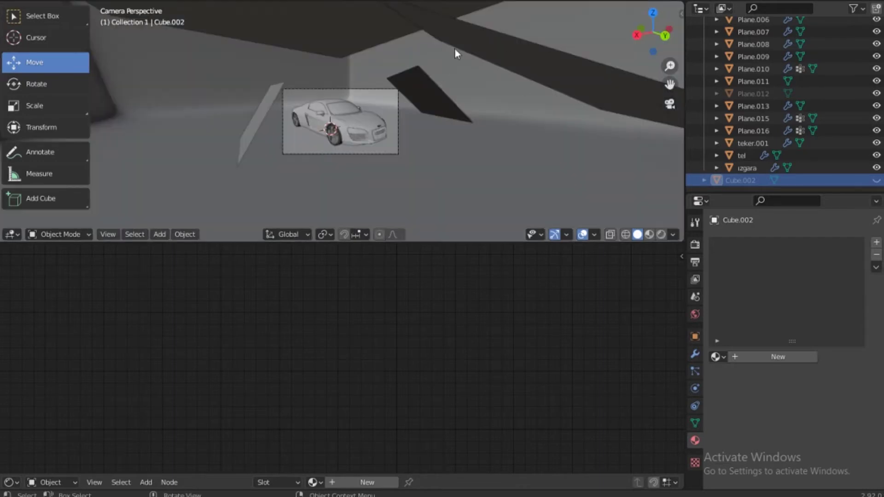
scroll(341, 130, up, 4)
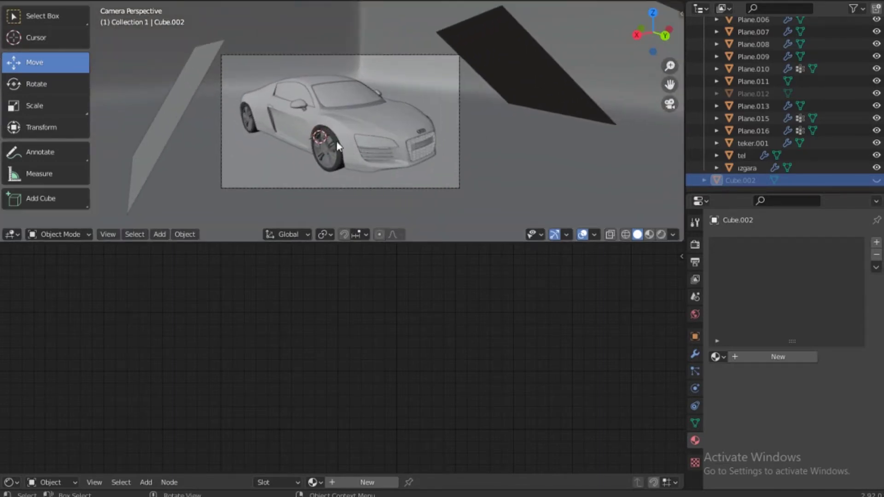
click(357, 133)
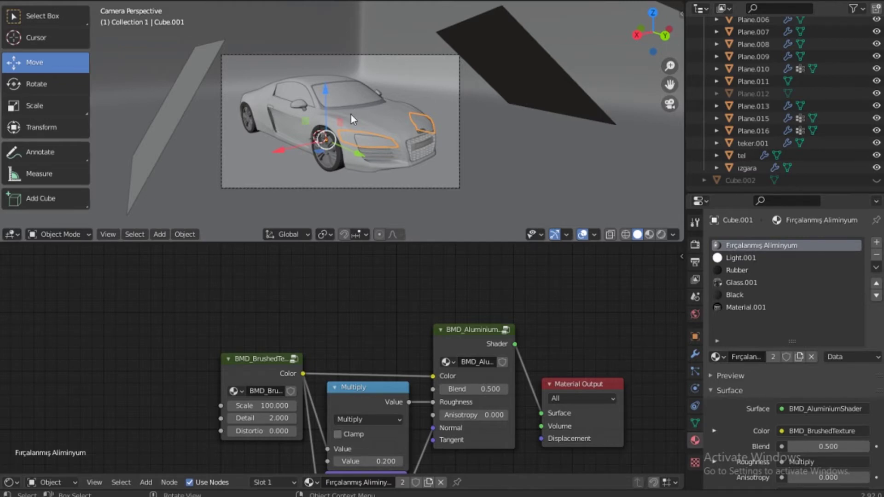
scroll(352, 115, up, 3)
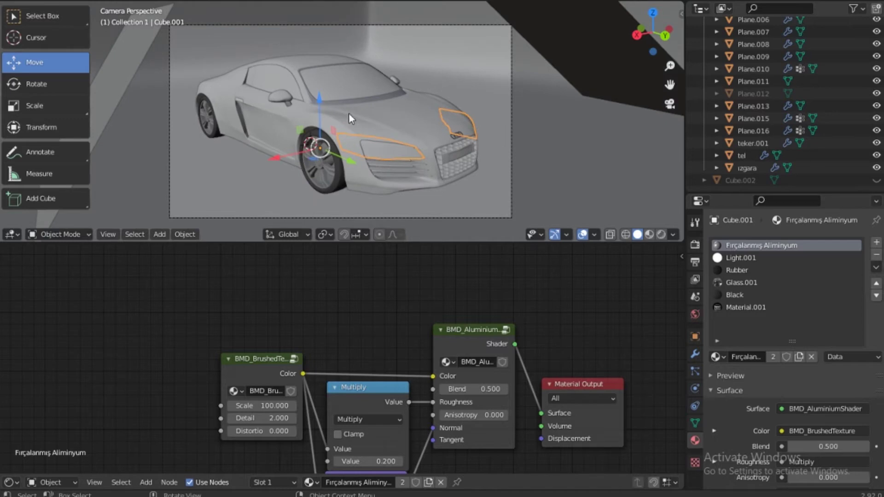
scroll(790, 81, up, 2)
scroll(790, 82, up, 5)
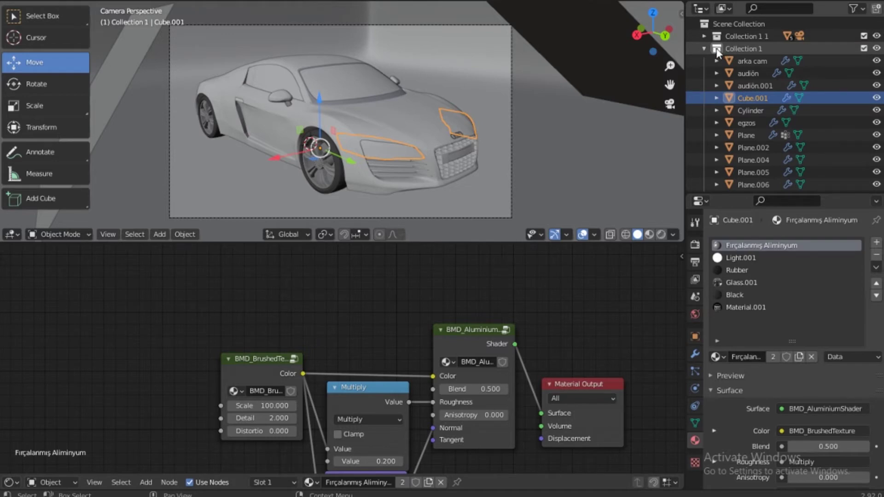
Step: Select the large overhead plane Plane.001, the small Plane.014 and the surrounding backdrop Cube together
right_click(744, 26)
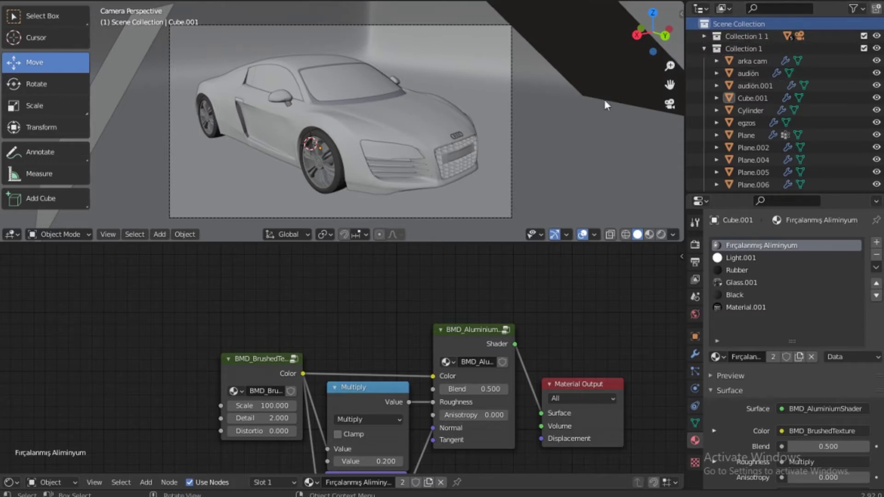
scroll(501, 83, down, 5)
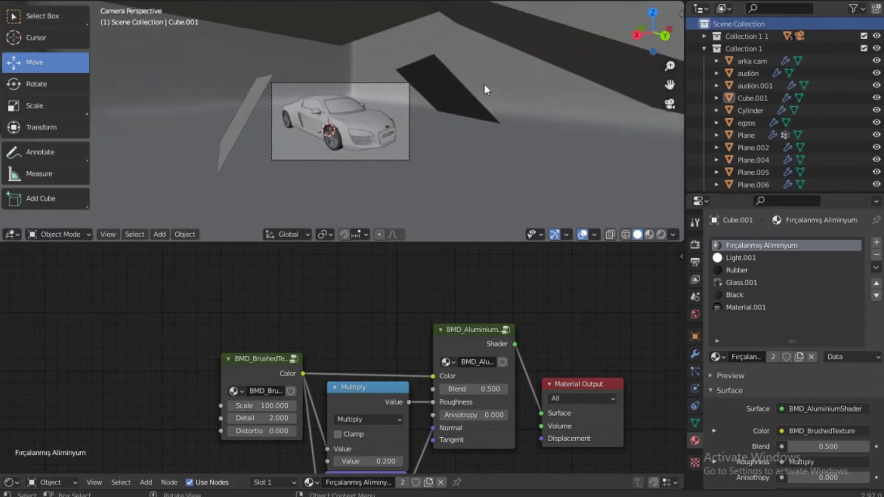
drag(656, 40, 614, 105)
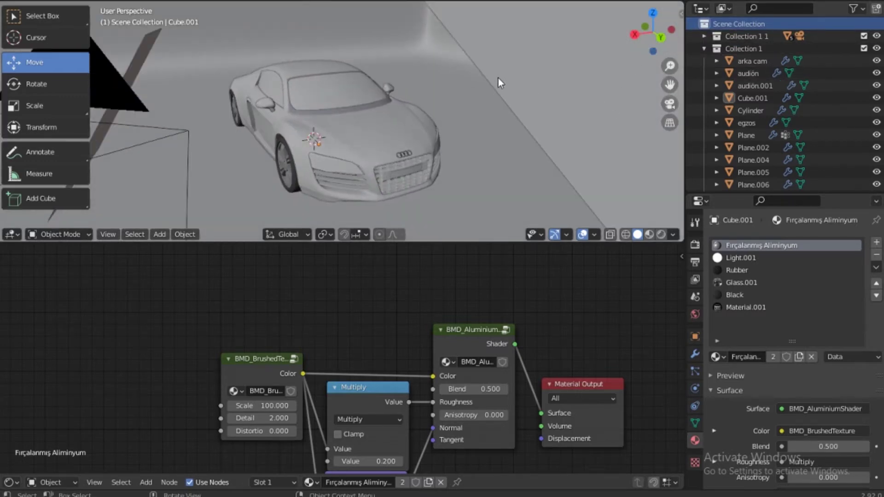
scroll(497, 77, down, 4)
scroll(476, 127, down, 4)
drag(639, 35, 642, 37)
click(397, 46)
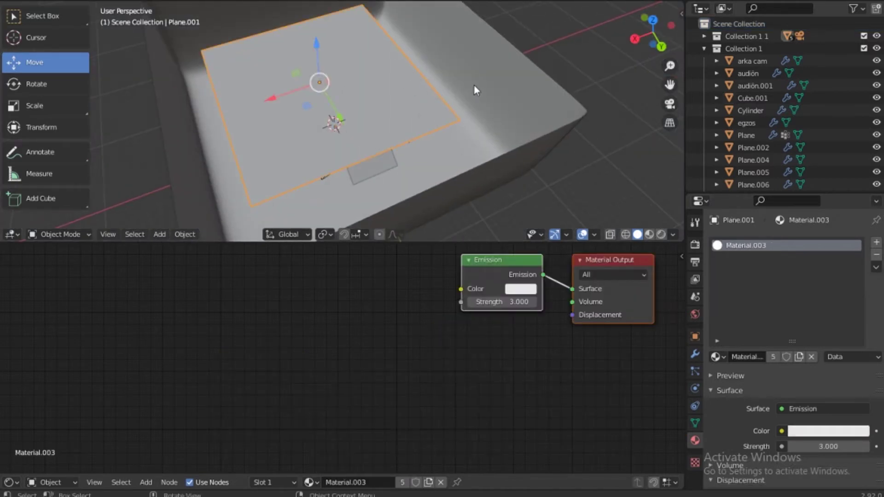
click(374, 172)
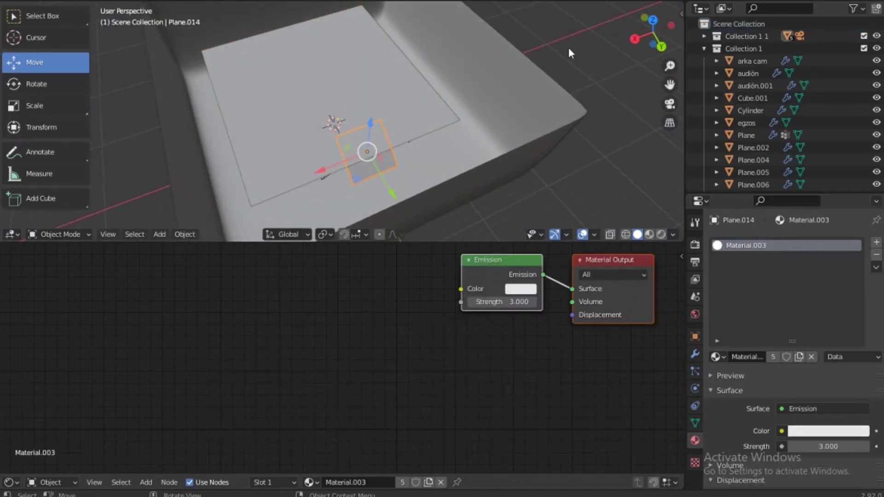
shift+click(426, 84)
shift+click(466, 60)
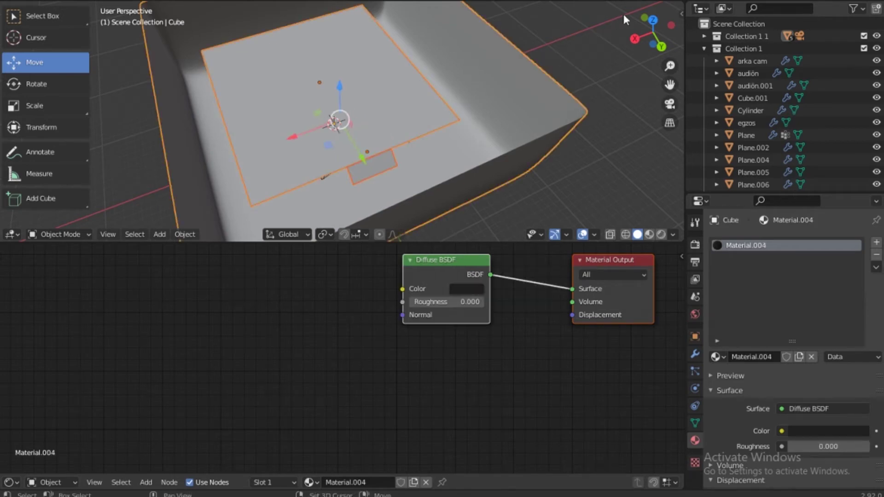
middle_drag(460, 92, 501, 50)
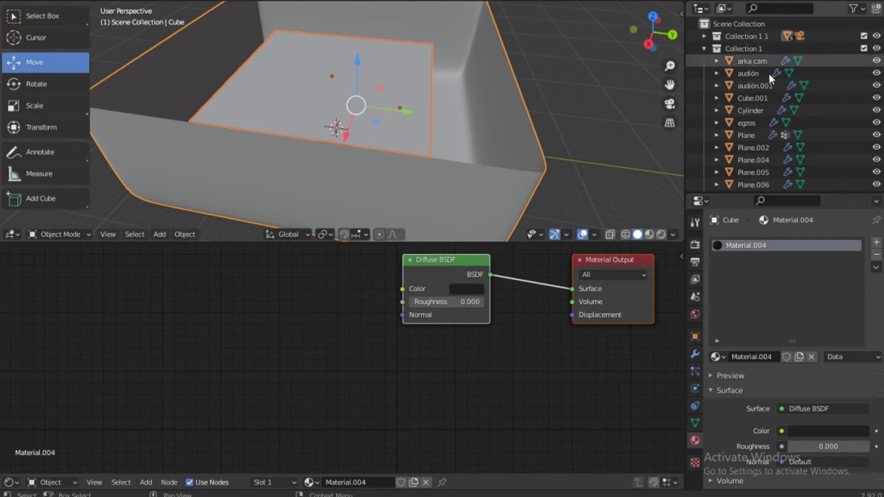
scroll(711, 123, down, 5)
scroll(711, 124, down, 2)
scroll(711, 124, up, 7)
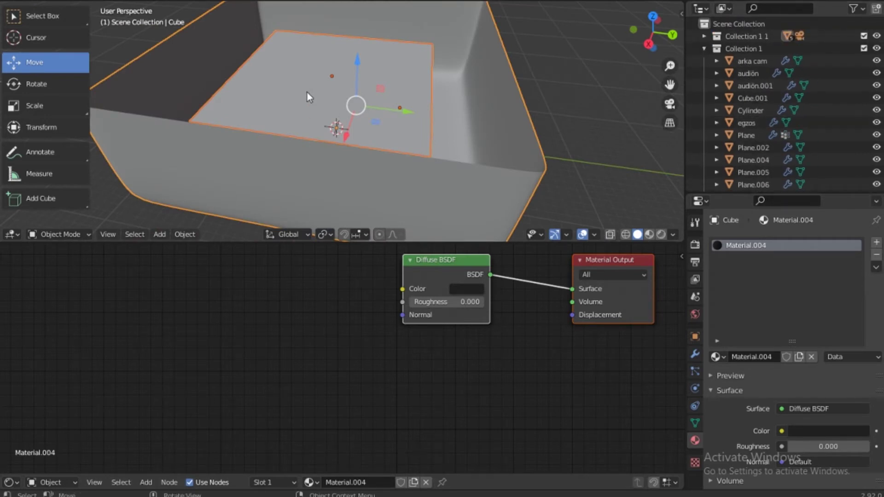
Step: Create a new collection nested inside Collection 1 1
click(705, 37)
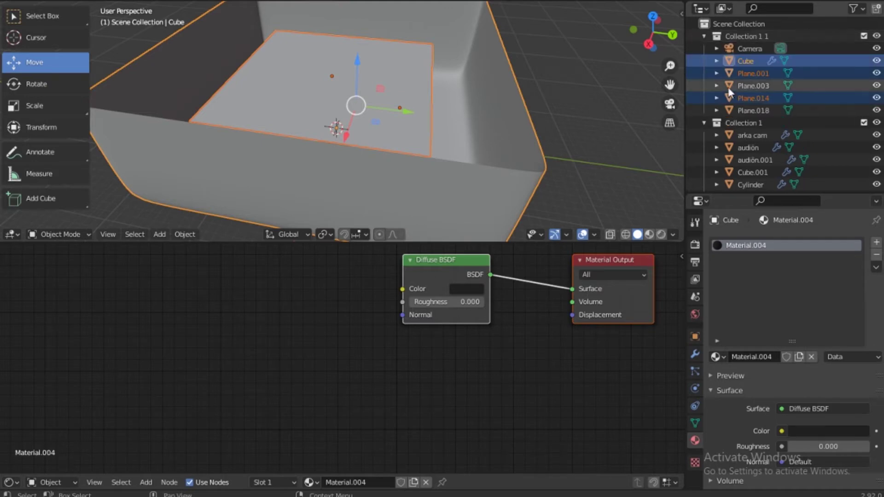
right_click(749, 35)
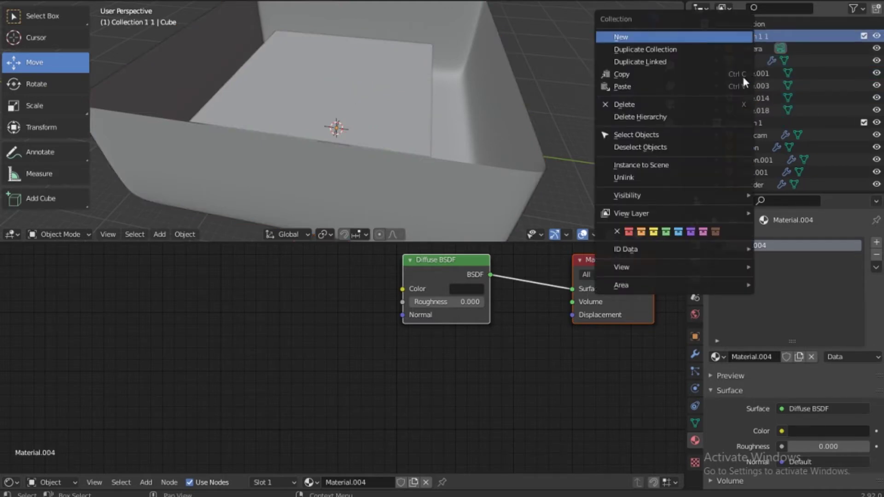
click(744, 36)
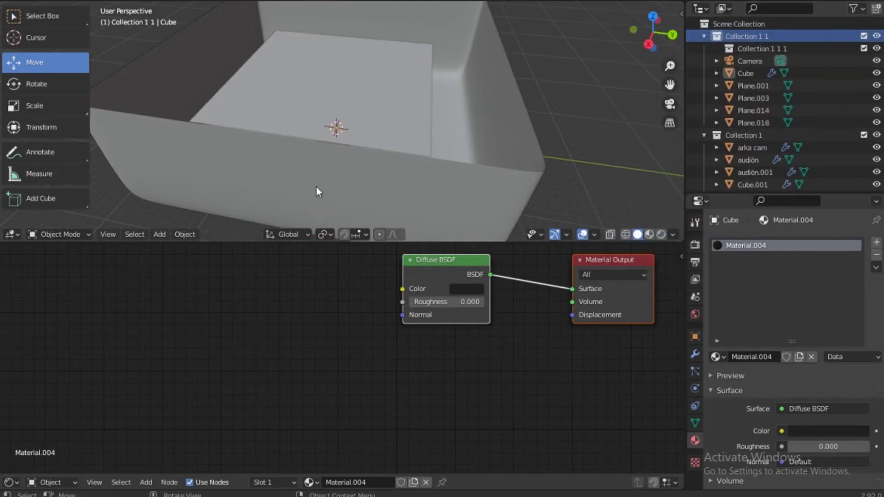
Step: Try to group the backdrop Cube and Plane.001 in the new nested collection and exclude it from the view layer
click(464, 111)
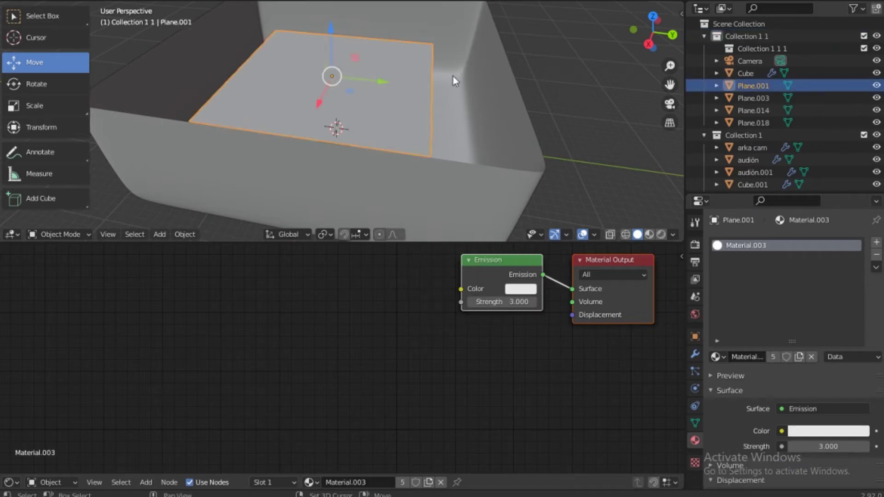
shift+click(473, 61)
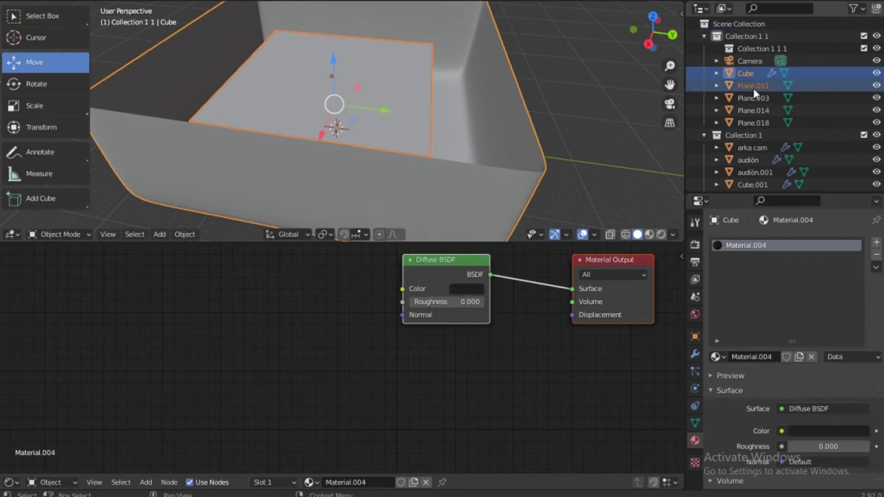
drag(760, 64, 758, 50)
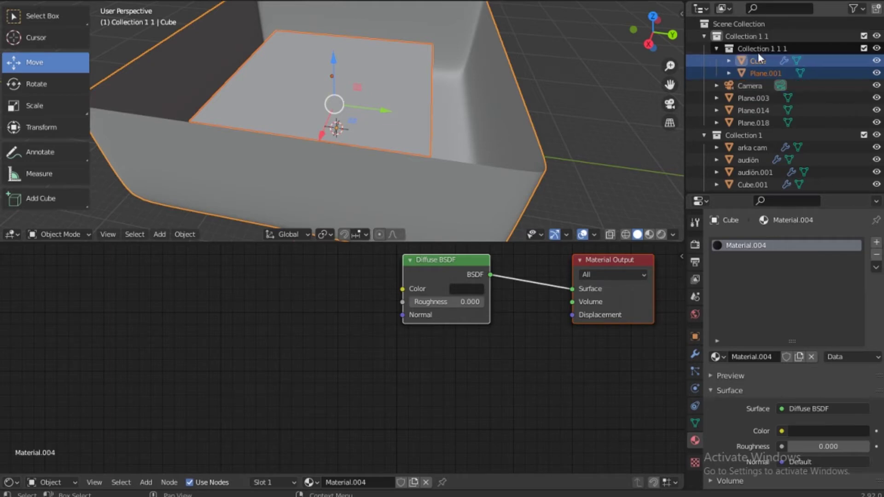
click(863, 48)
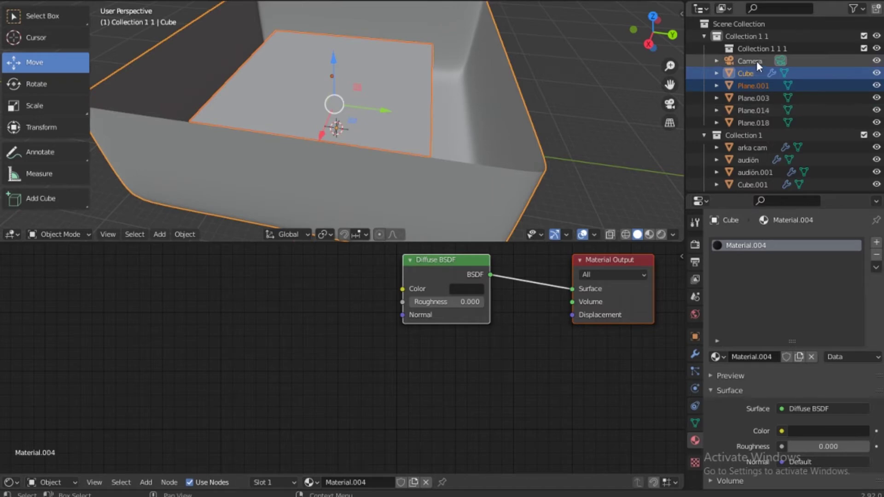
Step: Undo the regrouping of Cube and Plane.001, and delete the empty collection nested in Collection 1 1 with its hierarchy
key(ctrl+z)
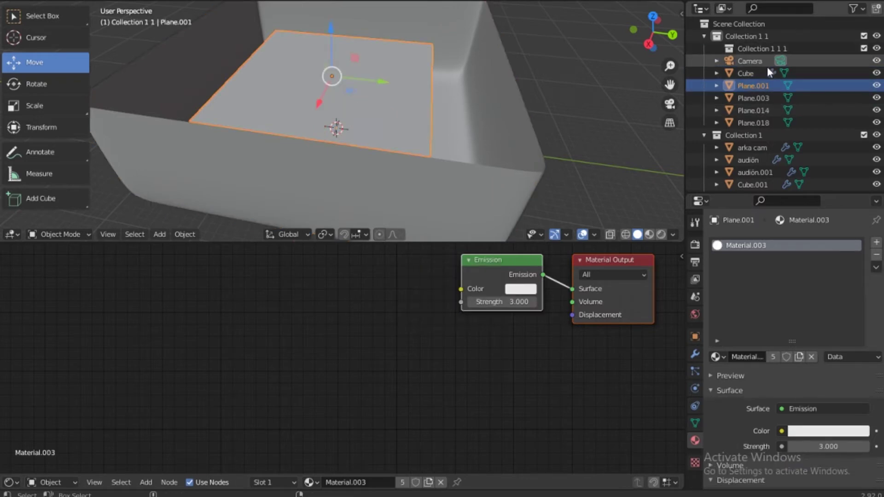
key(ctrl+z)
click(760, 48)
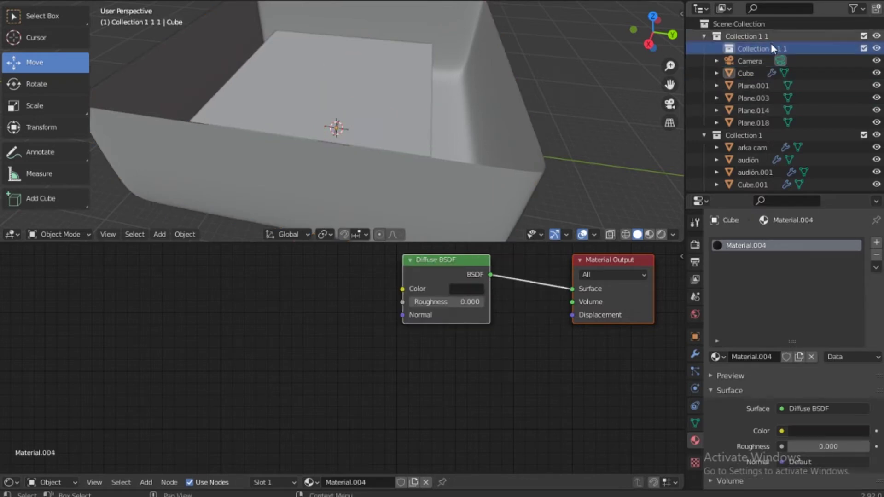
right_click(770, 47)
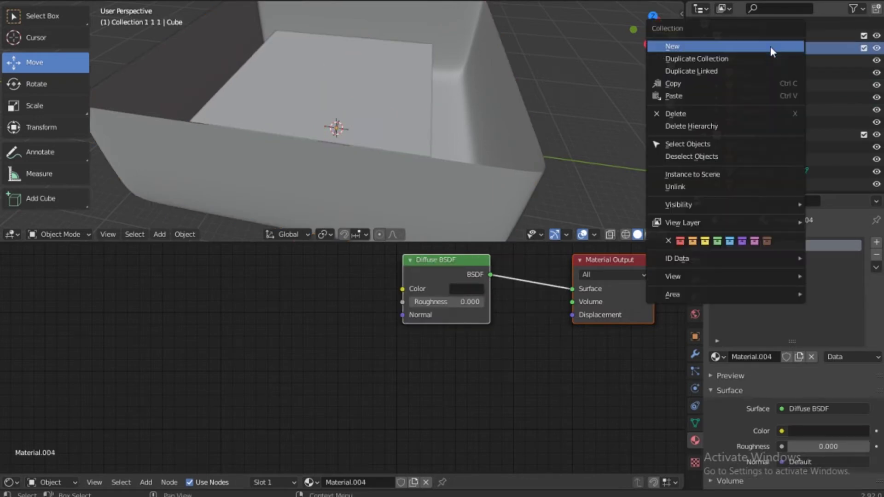
click(689, 125)
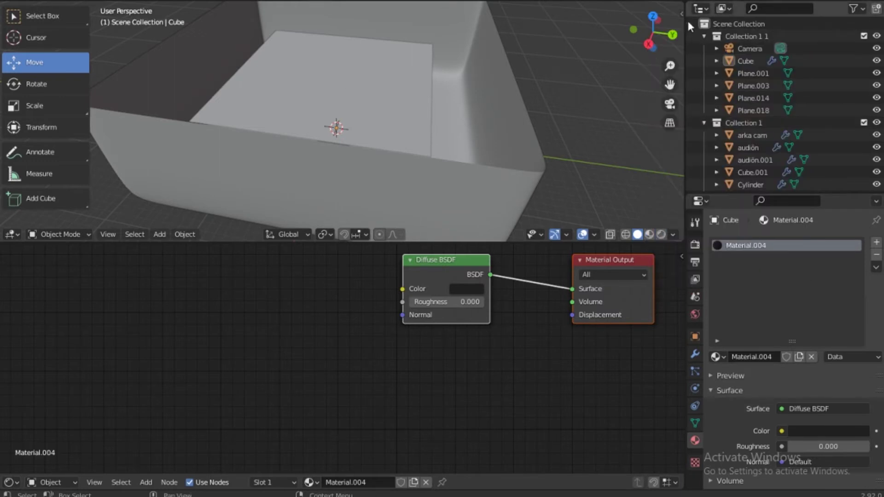
Step: Exclude Collection 1 1, which holds the camera, backdrop and light planes, from the view layer
drag(657, 34, 639, 30)
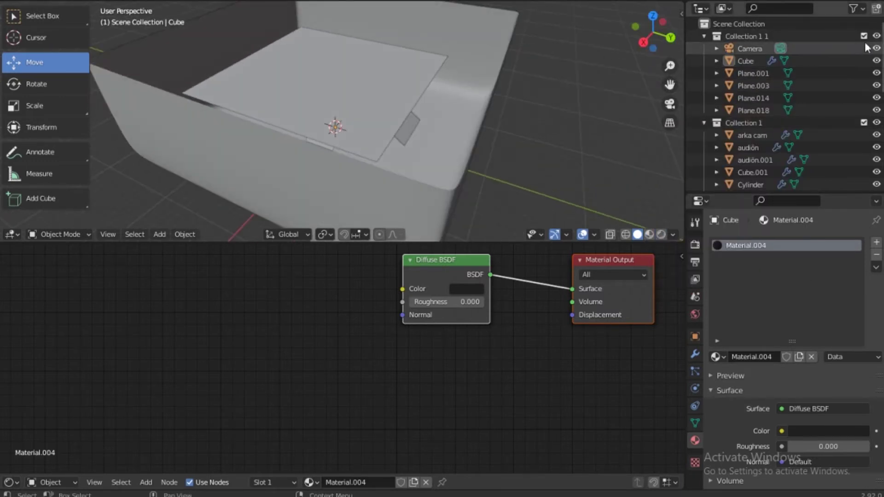
drag(652, 32, 652, 51)
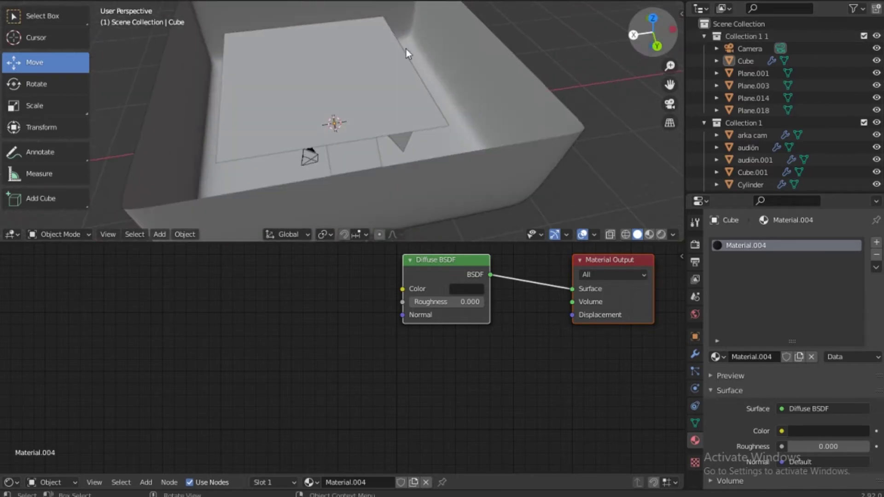
click(863, 36)
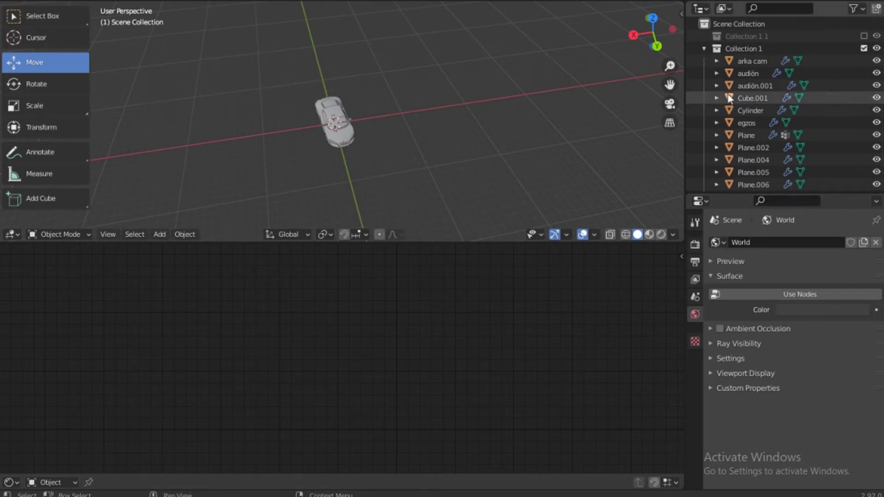
Step: Select all the car objects in Collection 1
click(739, 49)
click(704, 49)
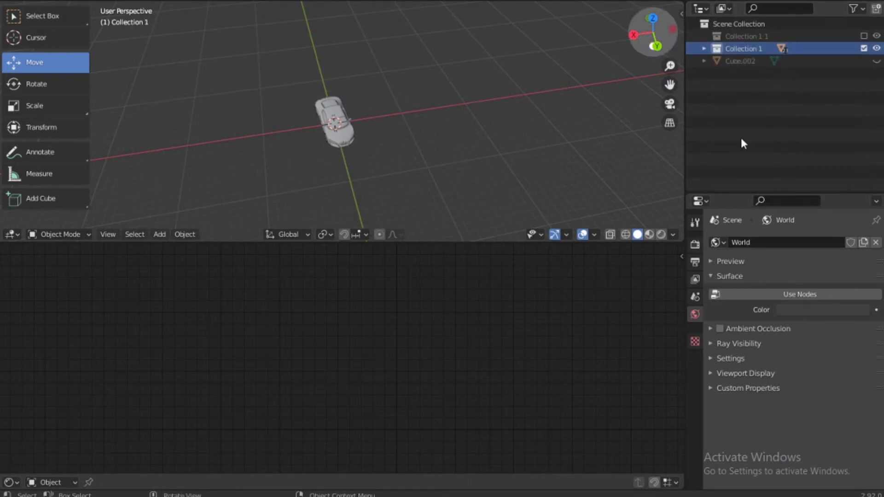
click(705, 48)
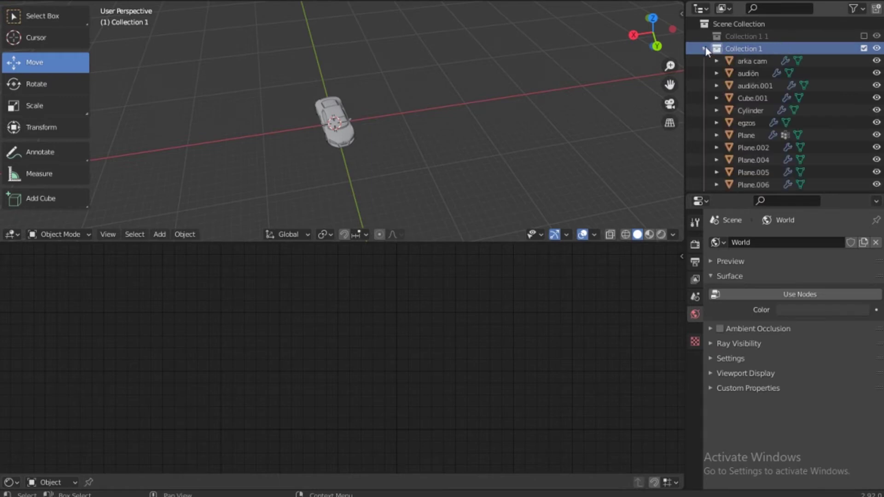
right_click(744, 48)
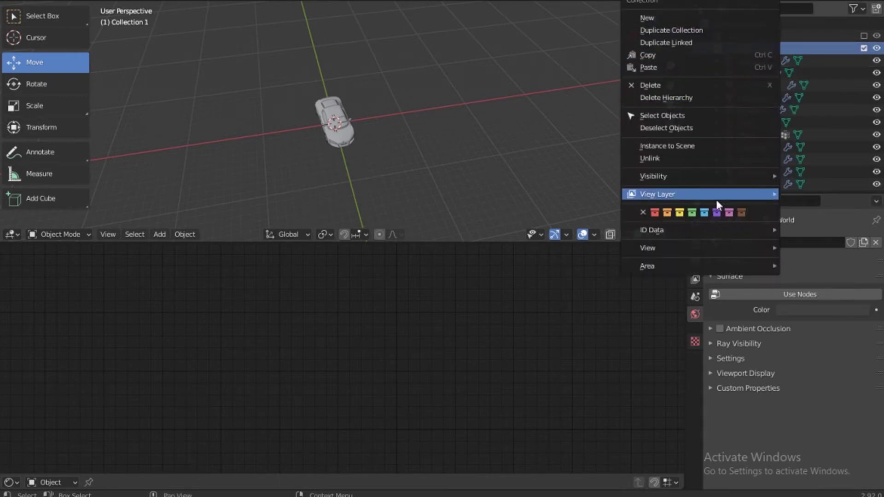
click(673, 116)
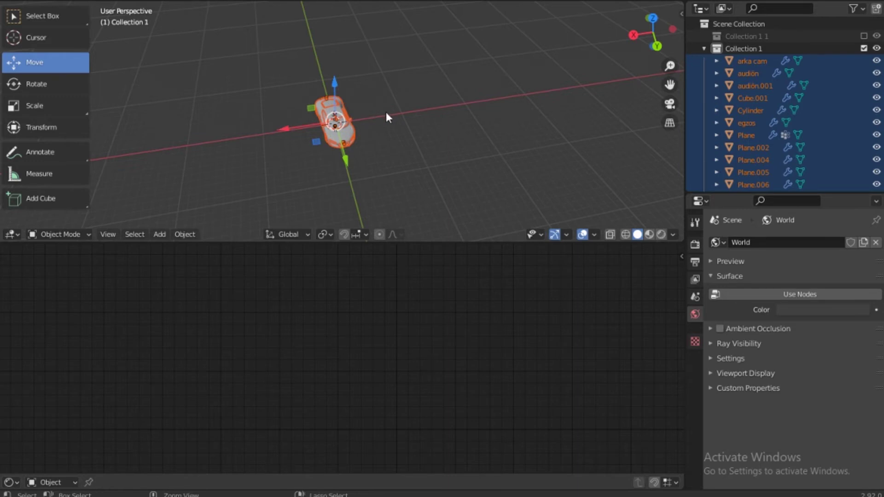
drag(663, 41, 663, 41)
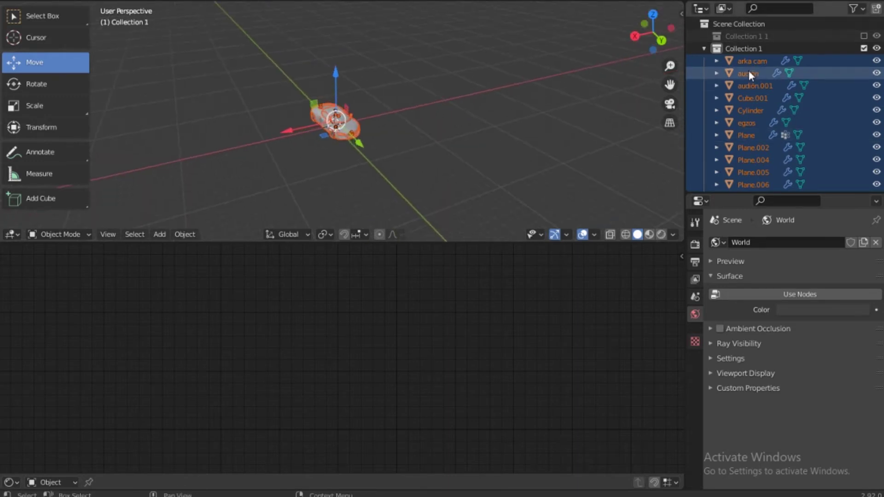
scroll(338, 133, up, 6)
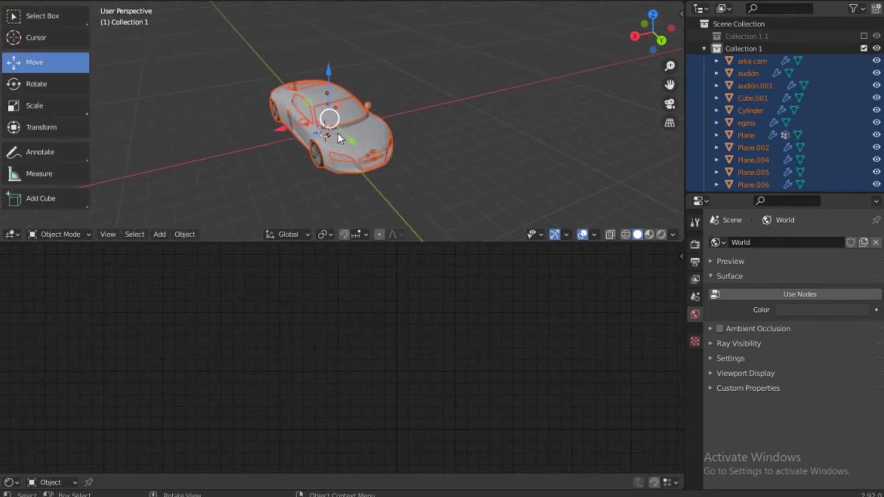
key(ctrl)
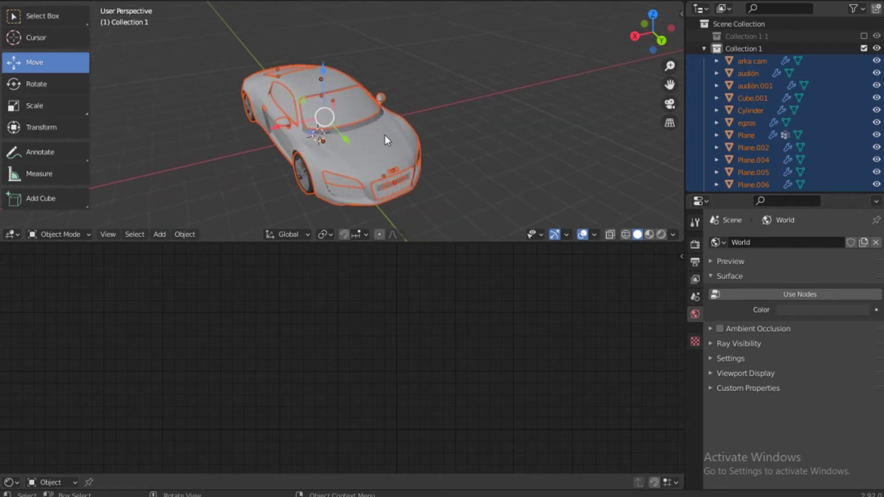
Step: Make the car body Plane the active object, and join all the objects of Collection 1 into it
click(385, 135)
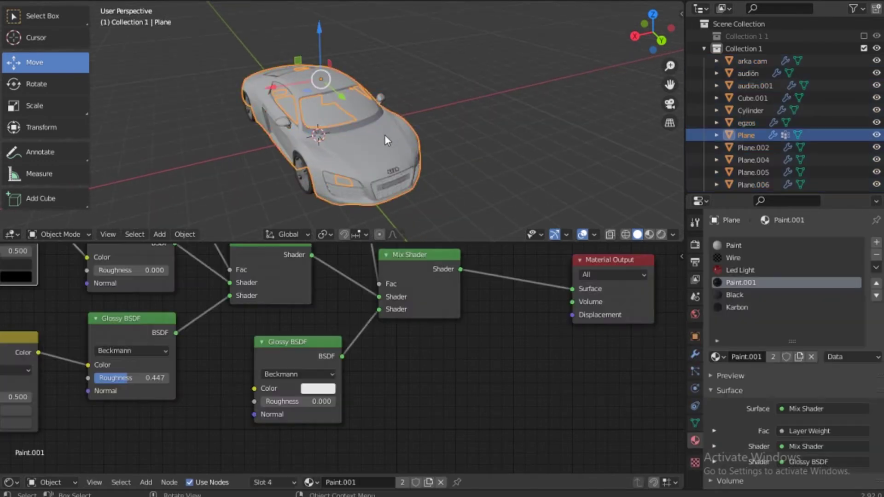
click(758, 45)
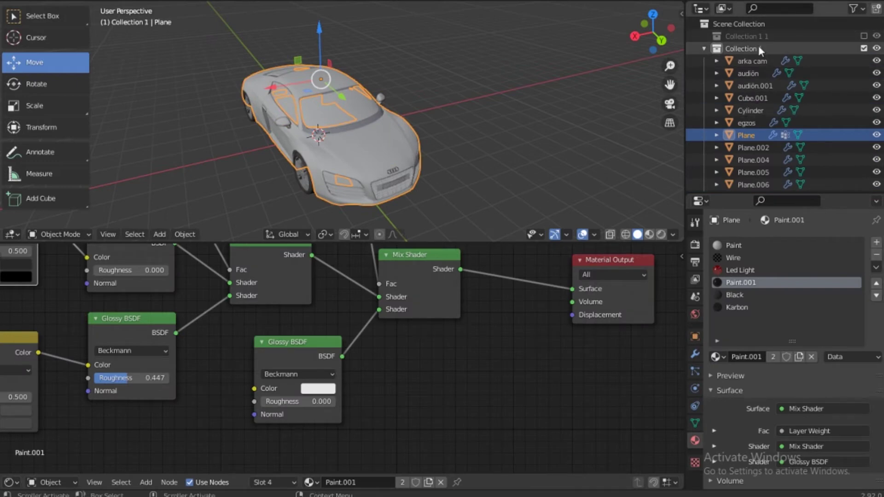
right_click(758, 46)
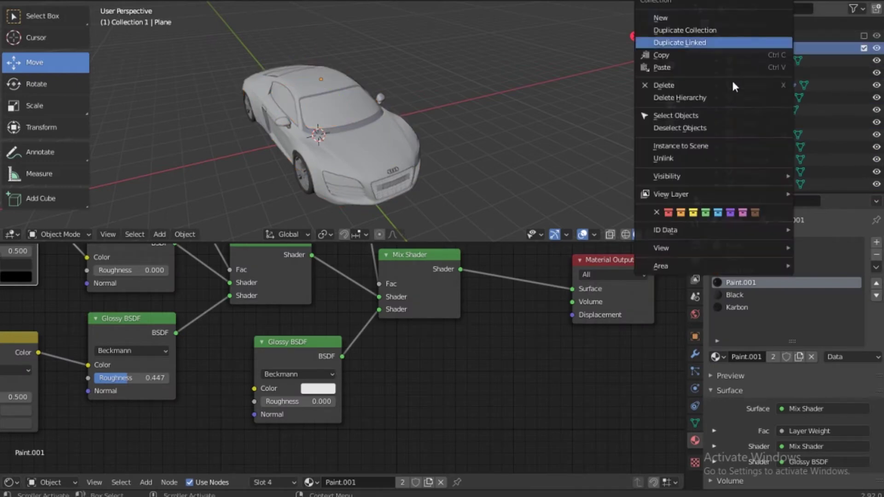
click(681, 115)
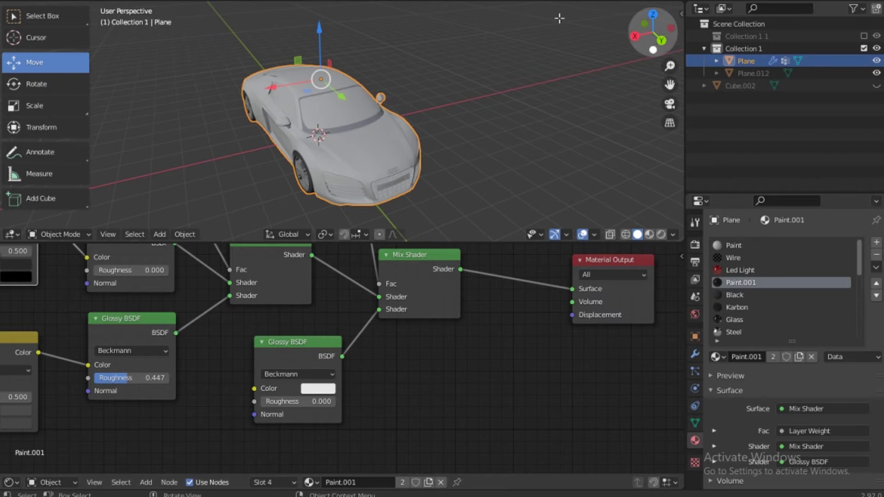
Step: Set the viewport levels of the joined car's Subsurf modifier to 0
drag(631, 30, 555, 82)
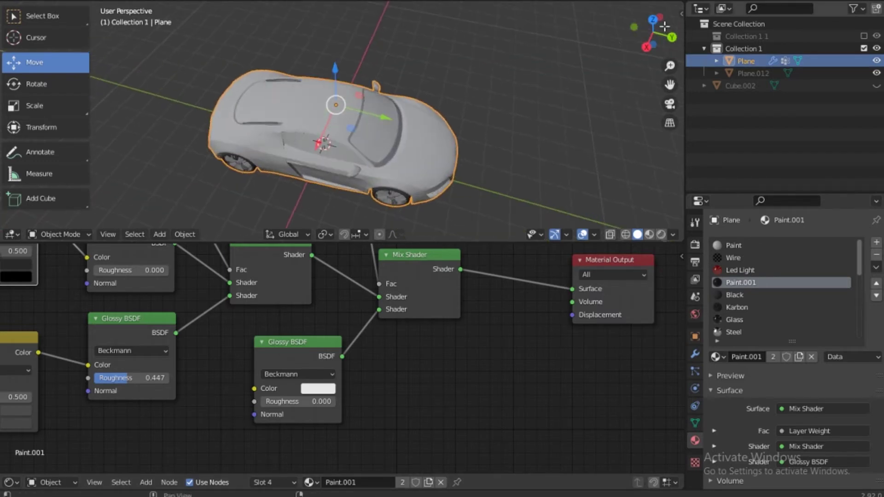
middle_drag(272, 91, 265, 95)
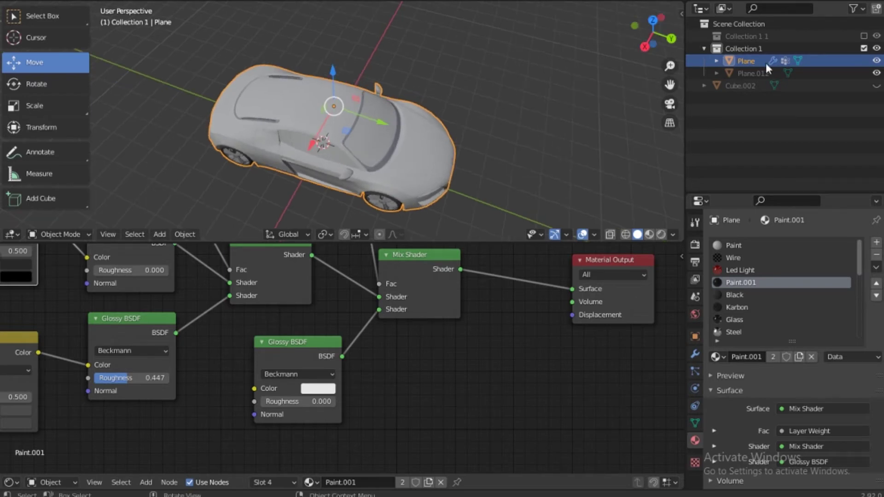
click(695, 354)
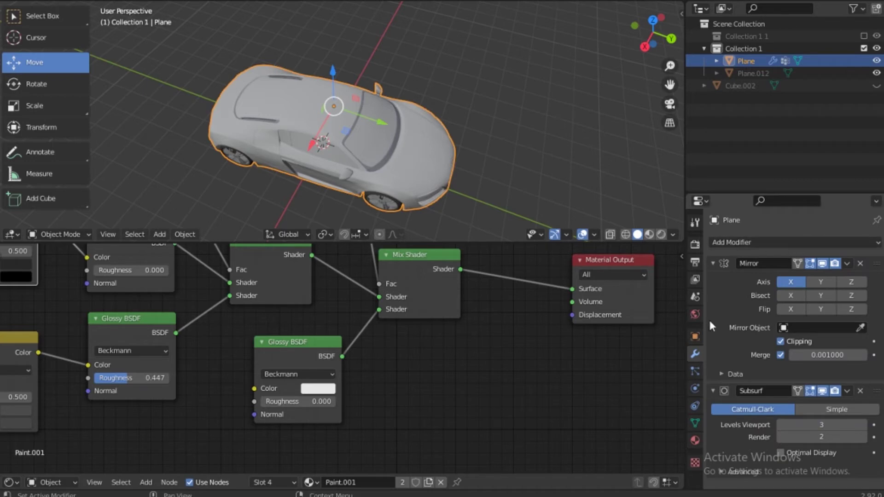
drag(826, 195, 825, 112)
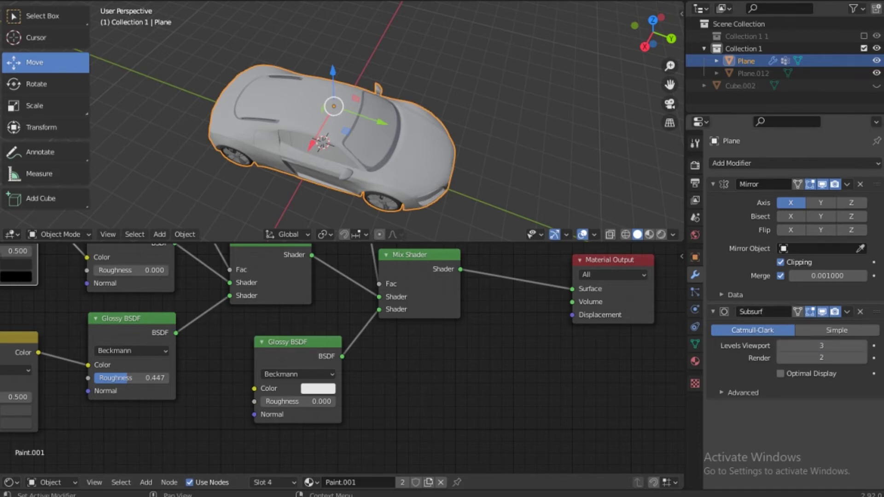
click(780, 346)
click(779, 346)
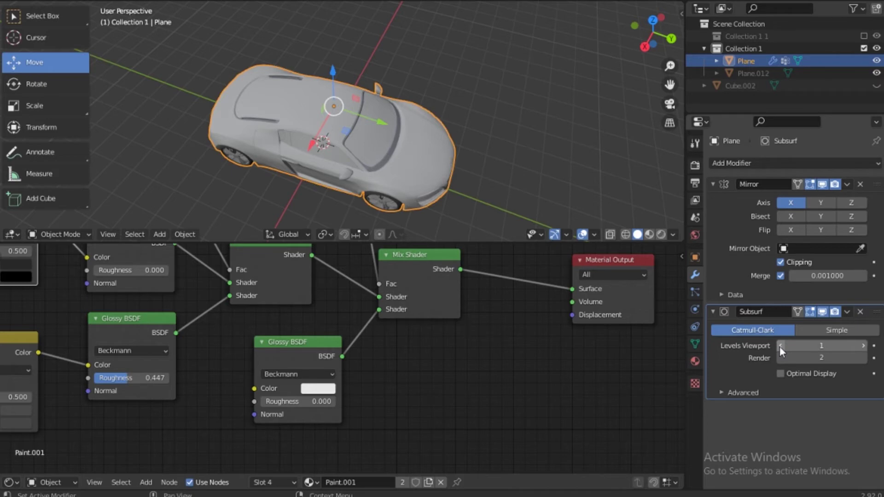
click(779, 346)
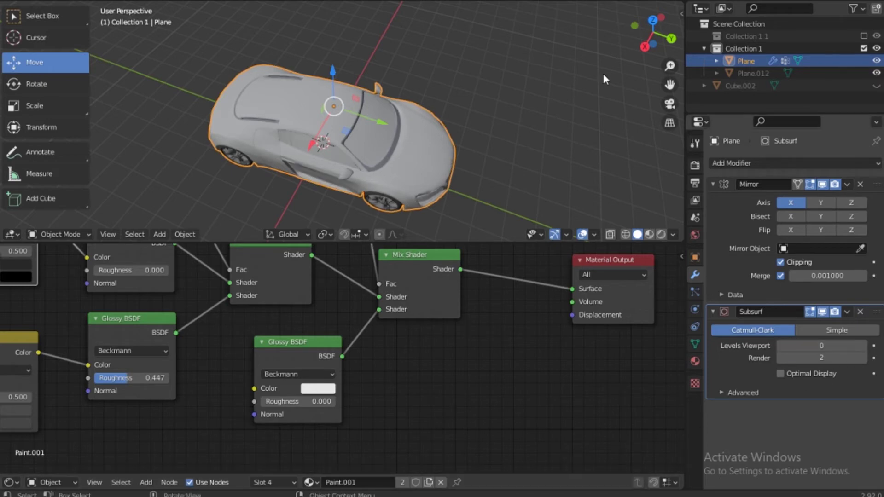
Step: Deselect the car, add a cube mesh at the origin and scale it uniformly to about 5.455 so it encloses the car
drag(646, 30, 644, 4)
drag(566, 55, 415, 100)
click(415, 101)
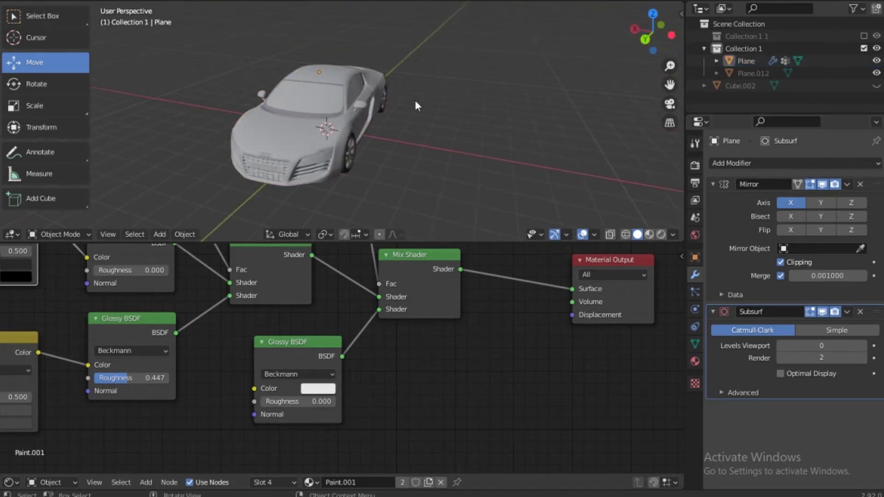
scroll(383, 140, down, 2)
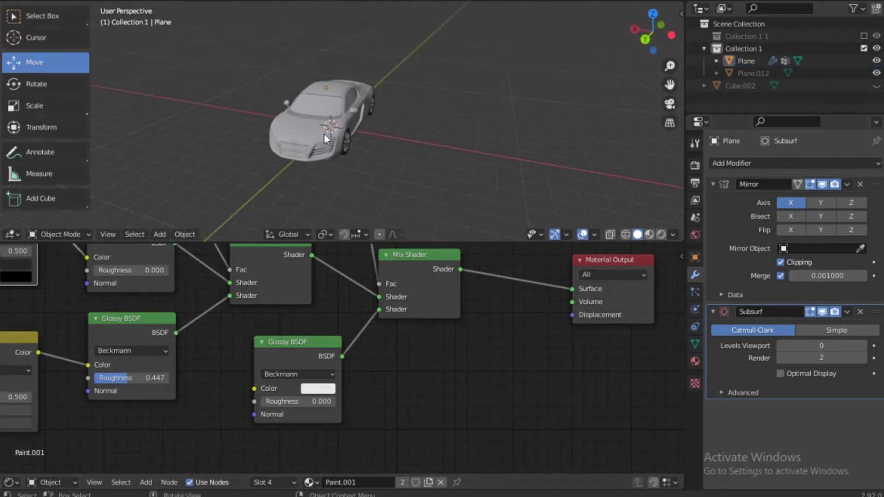
drag(651, 34, 556, 19)
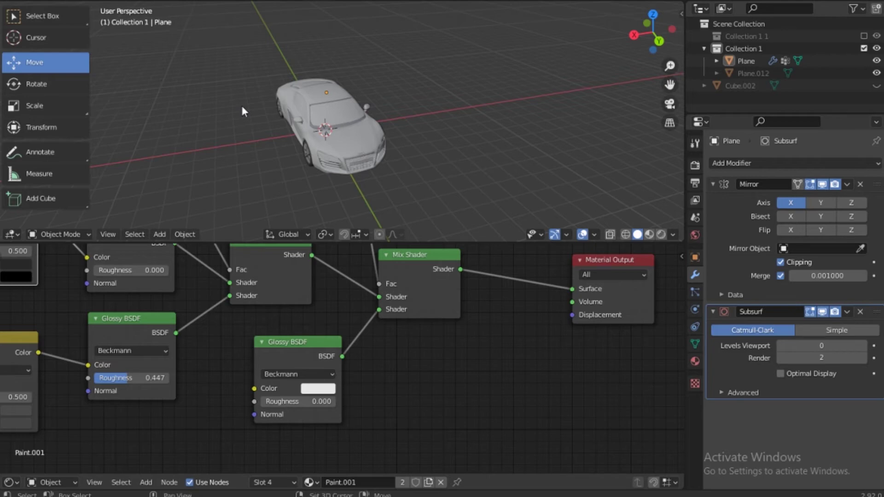
key(shift+a)
mouse_move(256, 107)
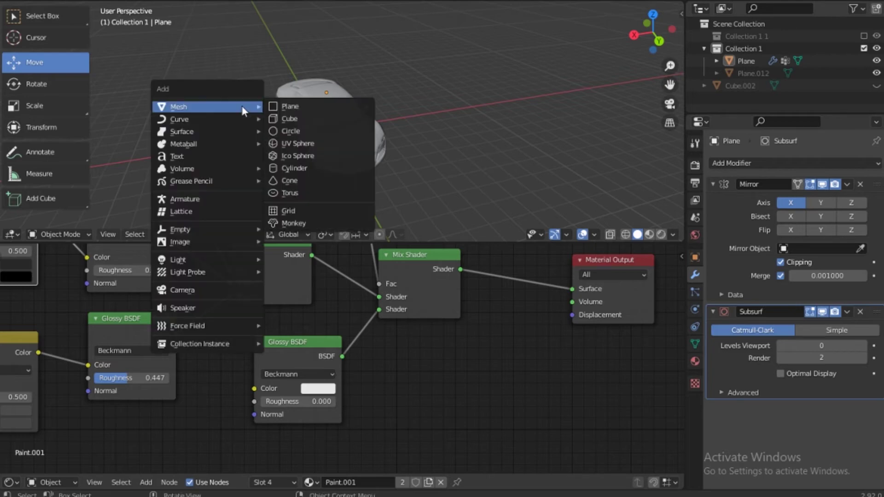
click(302, 119)
key(s)
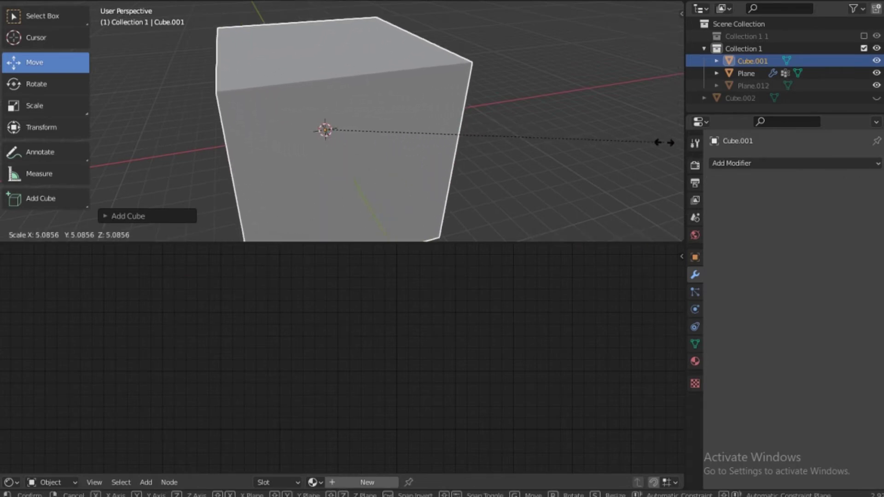
click(11, 143)
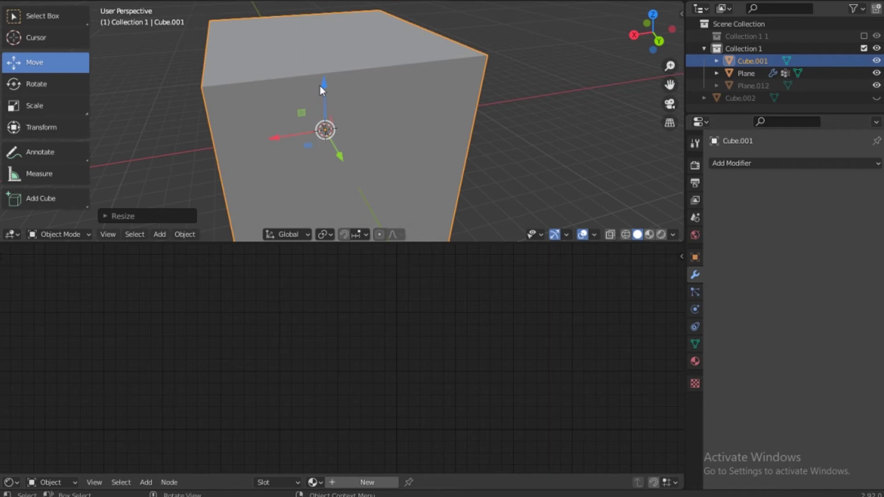
Step: View the new cube from the right in orthographic view
drag(650, 40, 678, 50)
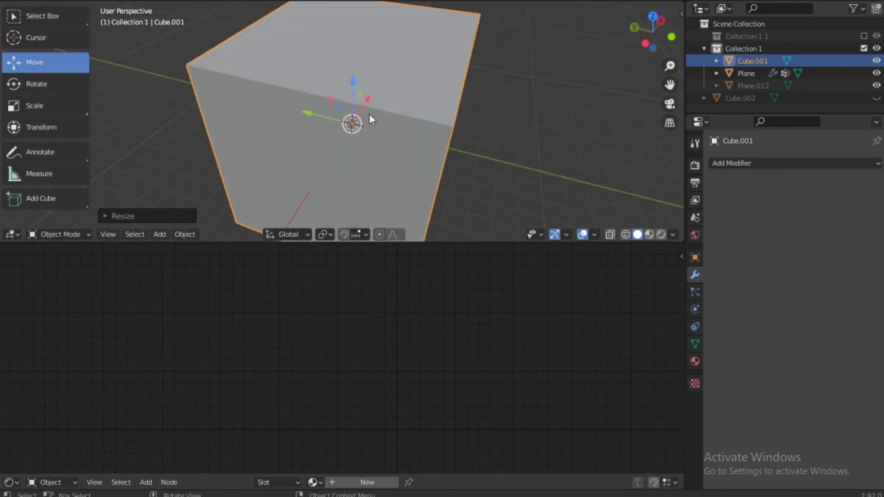
scroll(368, 112, down, 2)
scroll(394, 106, down, 3)
scroll(394, 107, down, 2)
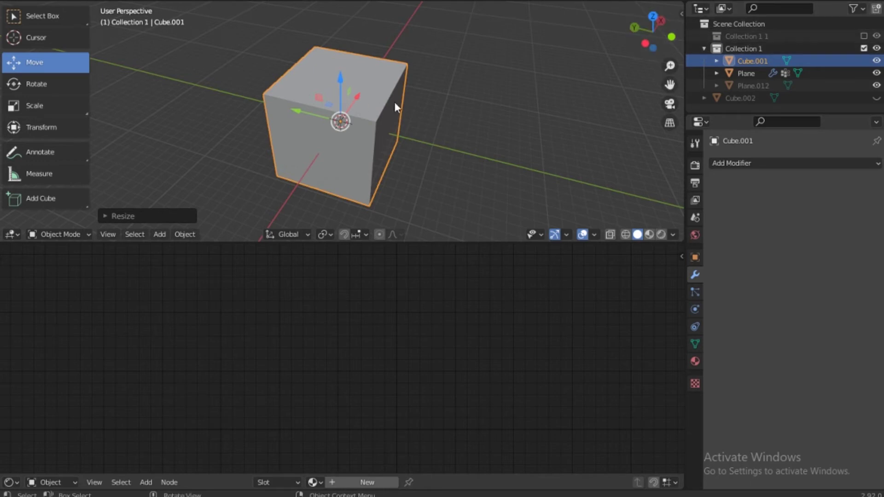
key(grave)
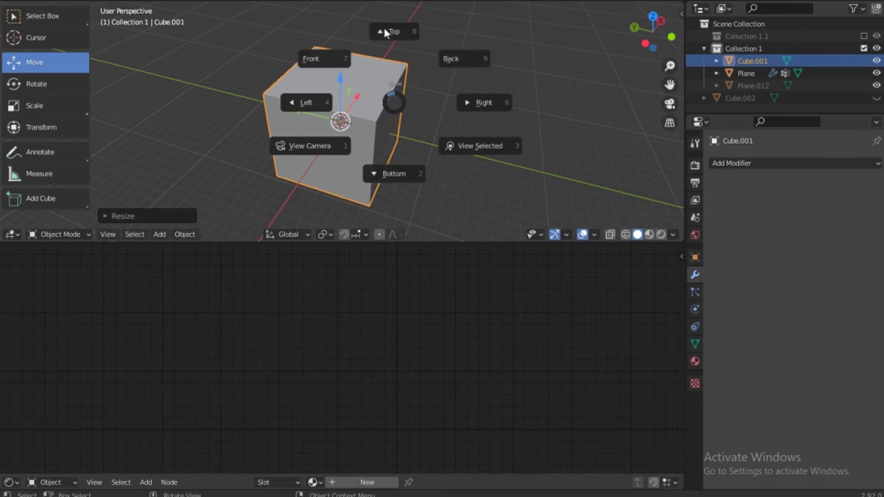
click(490, 107)
scroll(336, 136, up, 3)
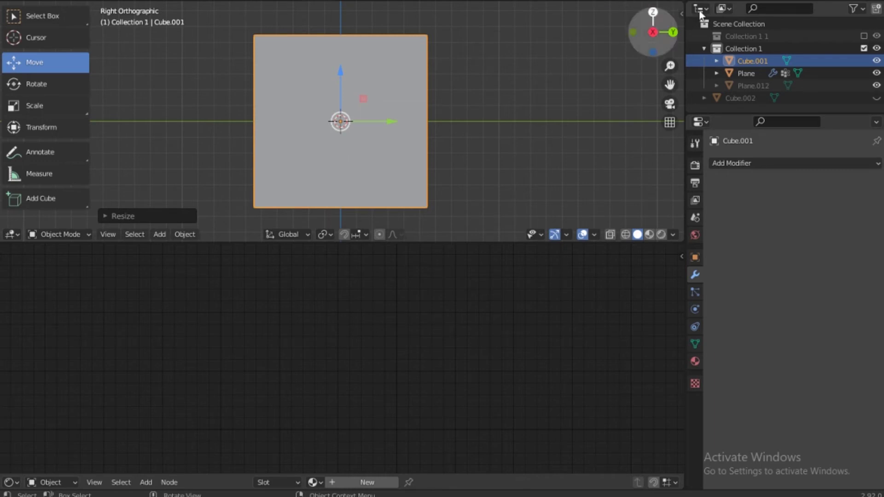
Step: Add a General Layout workspace and set its viewport to the right orthographic view
click(594, 1)
mouse_move(531, 21)
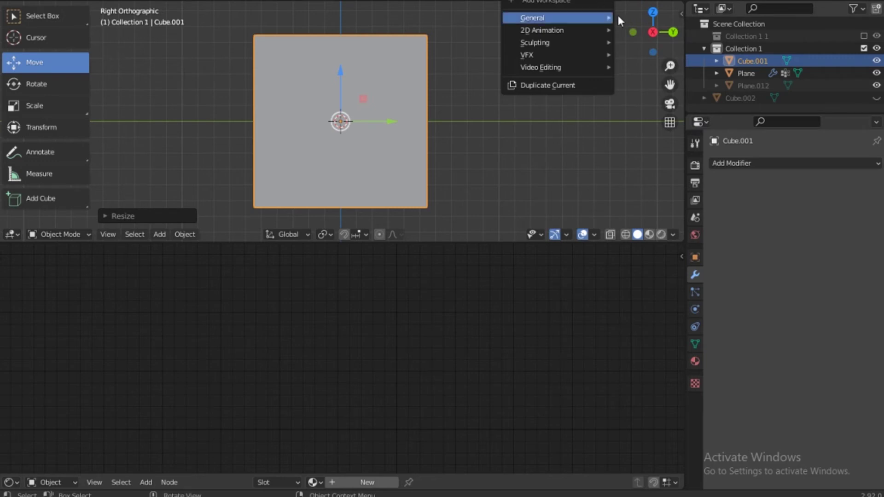
click(591, 2)
mouse_move(570, 17)
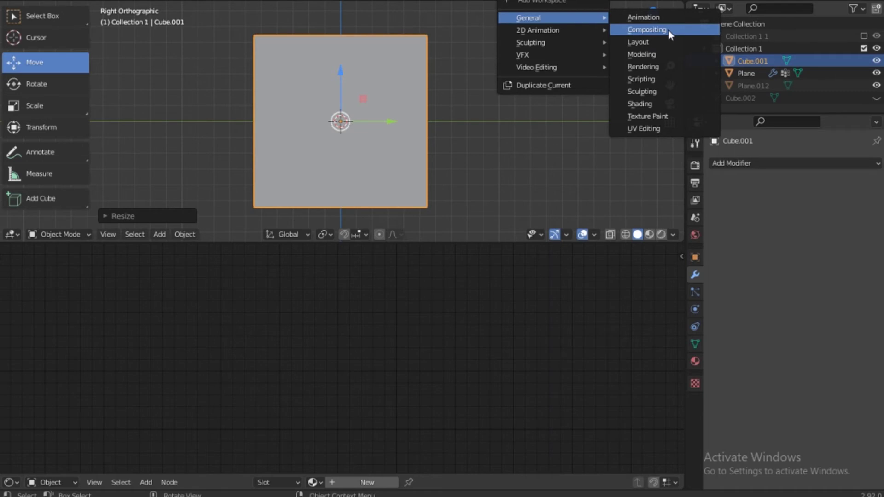
click(650, 44)
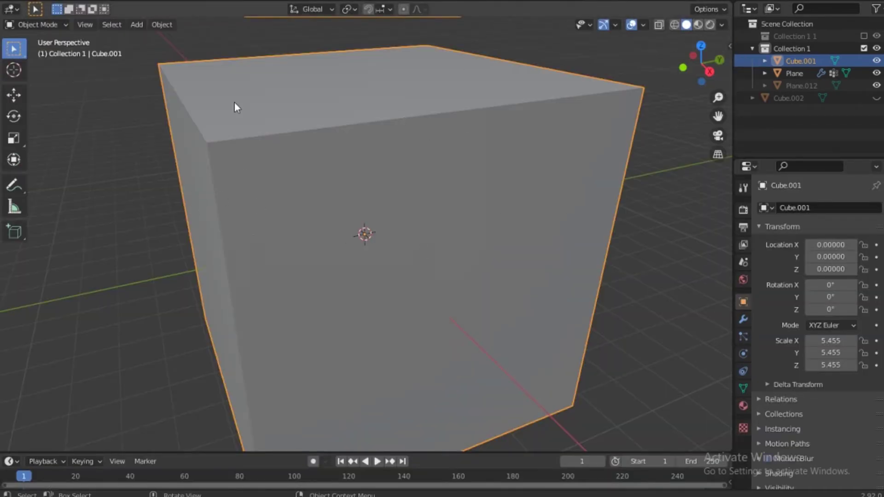
key(grave)
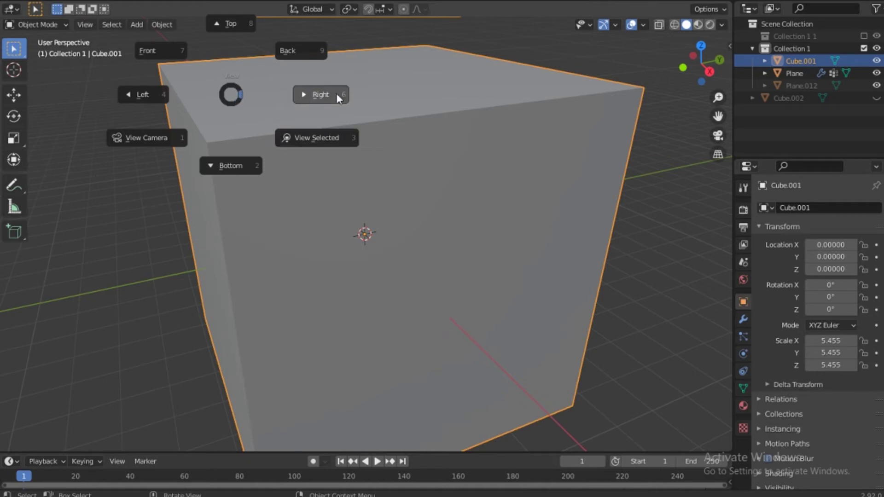
click(336, 93)
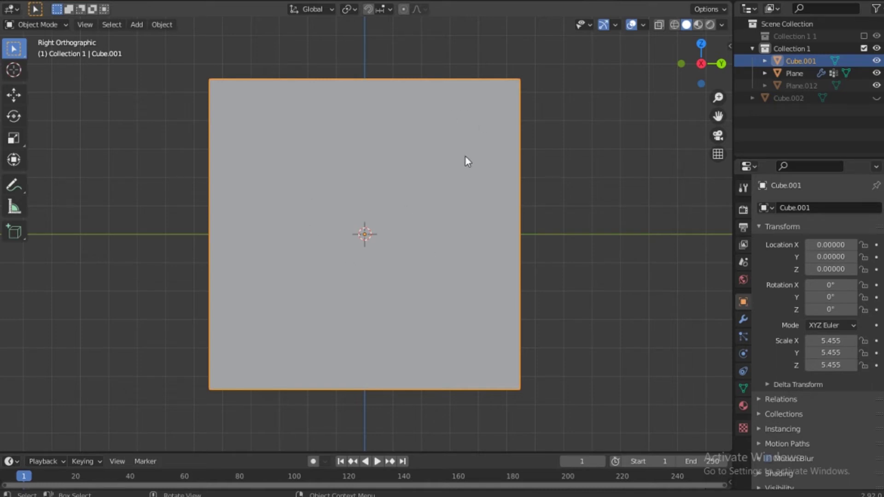
Step: Turn on X-ray display and raise the cube along Z to about 5.44 m so its base sits at the car's ground level
click(658, 24)
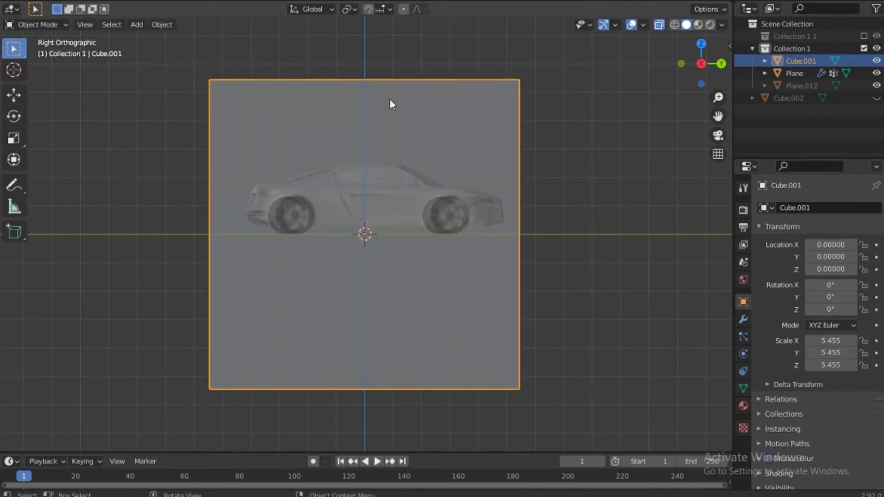
click(15, 95)
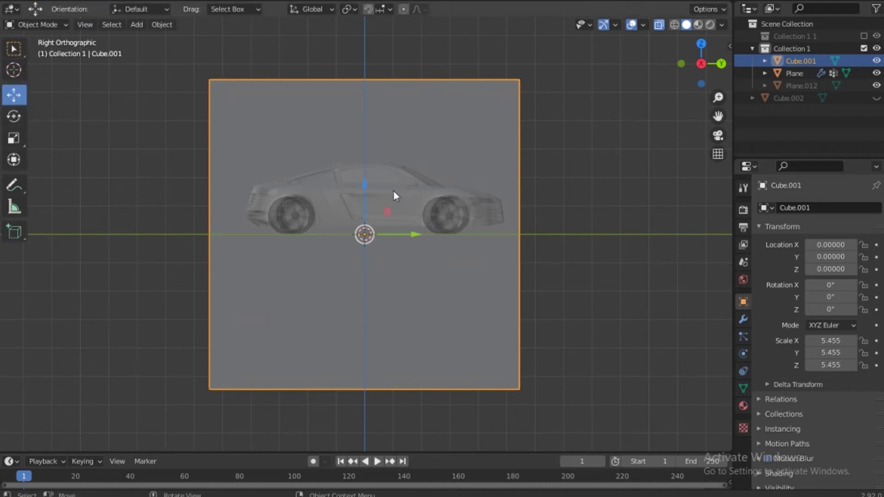
drag(365, 185, 369, 27)
scroll(479, 183, up, 1)
scroll(481, 189, down, 1)
shift+middle_drag(482, 156, 475, 262)
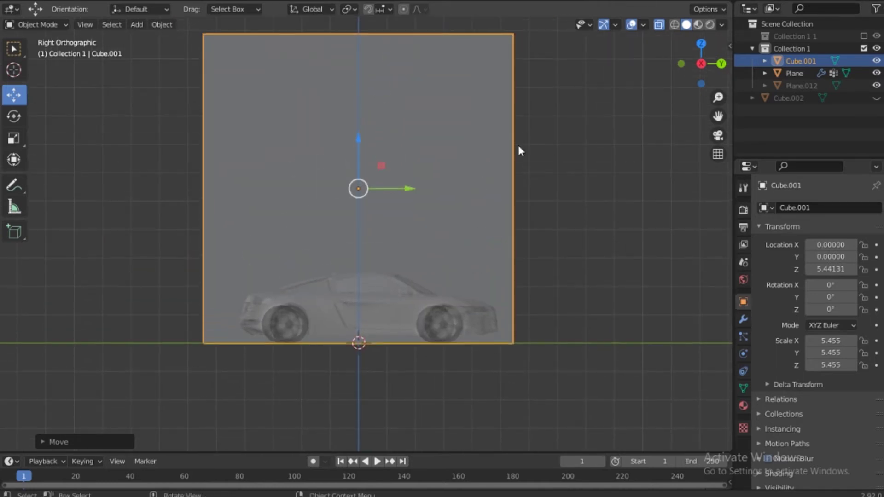
Step: Add an ico sphere mesh and raise it along Z to about 9.73 m, above the car near the cube's top
key(shift+a)
mouse_move(518, 137)
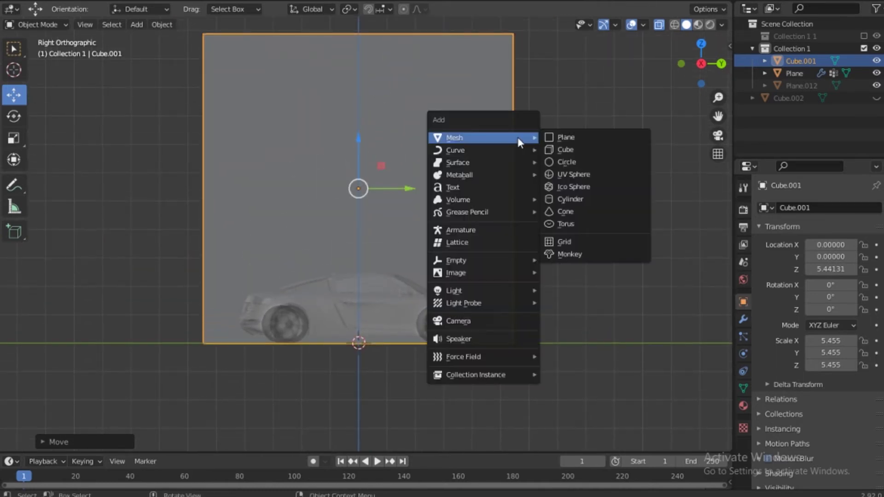
click(570, 187)
drag(358, 302, 366, 18)
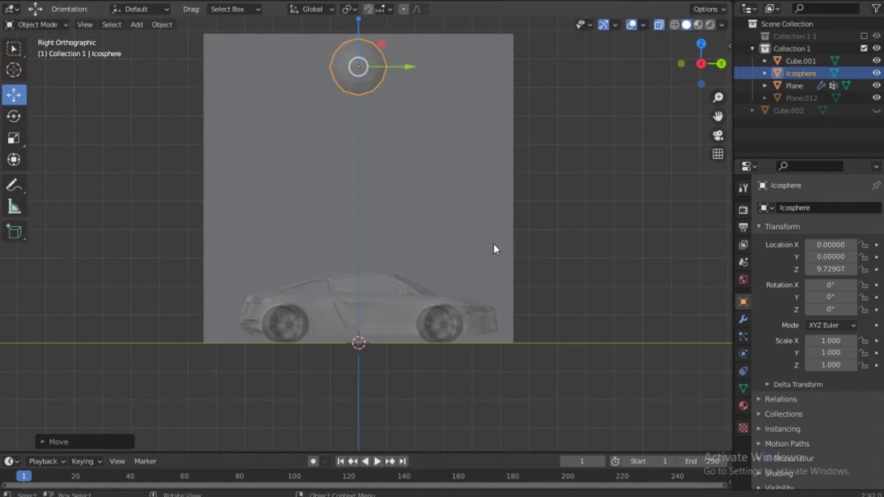
Step: Enable Fluid physics on the cube around the car, with type Domain and domain type Liquid
middle_drag(506, 152, 575, 121)
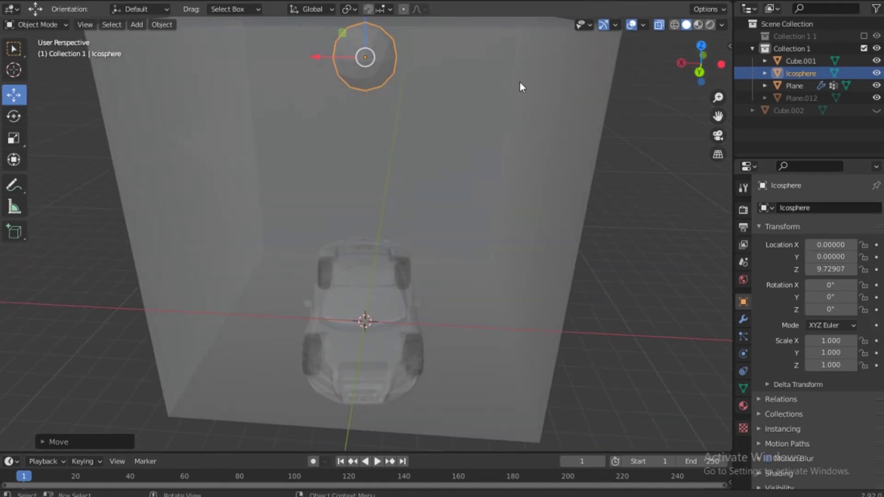
click(557, 115)
scroll(556, 114, down, 1)
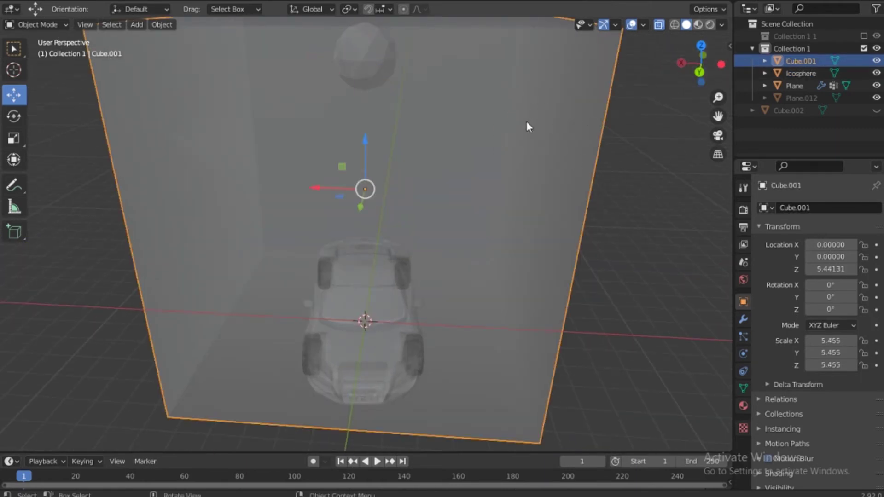
scroll(526, 121, down, 1)
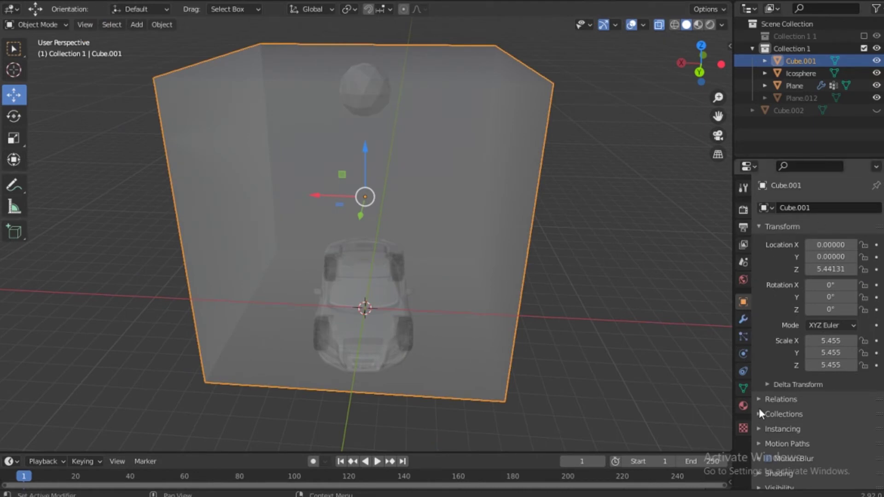
click(742, 354)
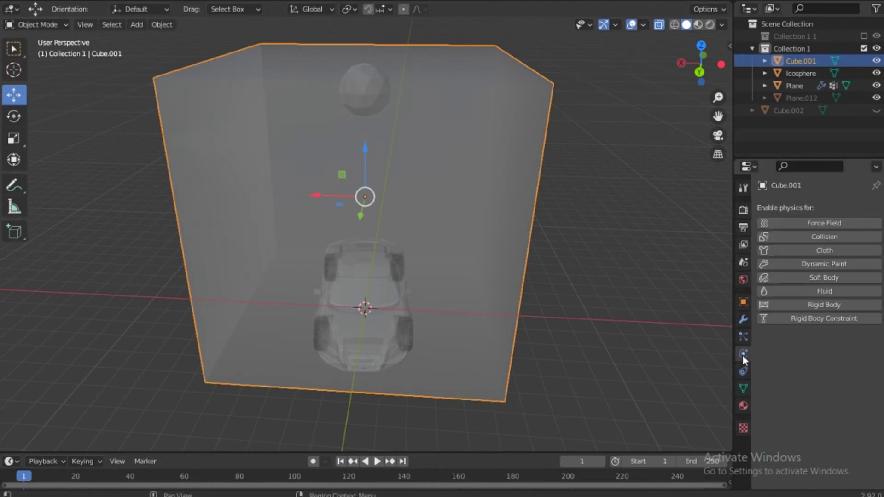
click(828, 292)
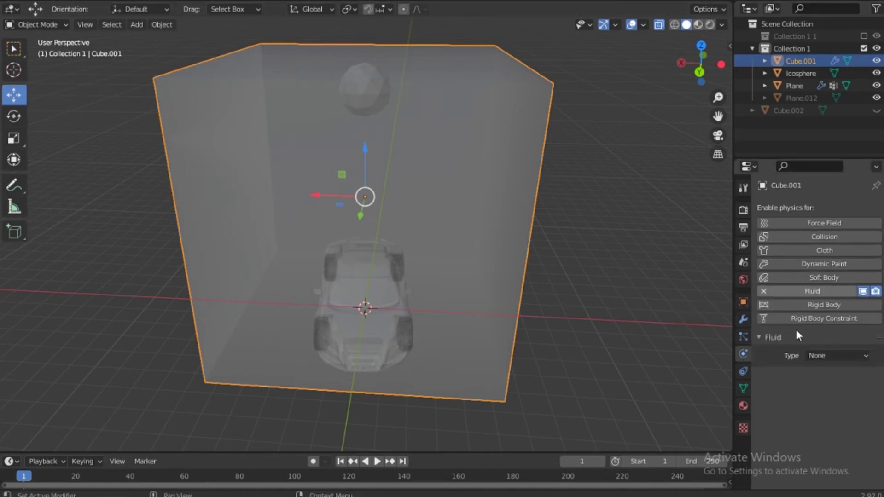
click(844, 355)
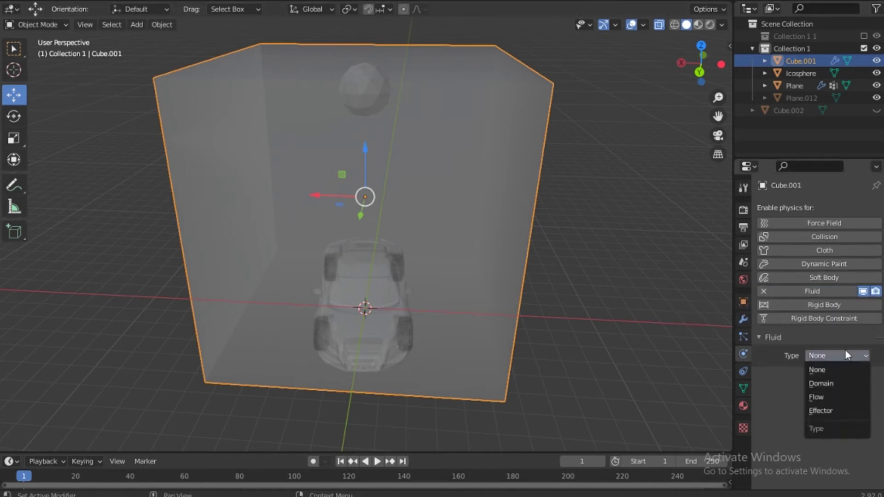
click(828, 383)
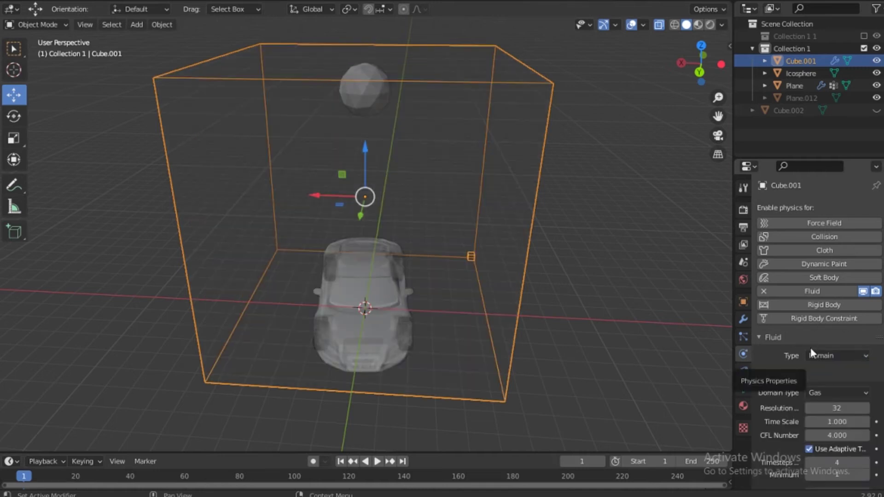
click(853, 393)
click(836, 415)
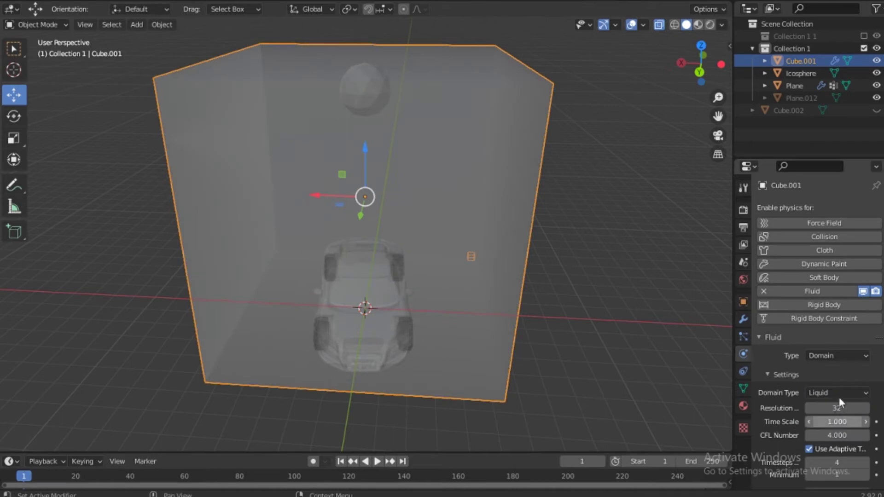
Step: Set the liquid domain's Time Scale to 5
scroll(837, 405, down, 6)
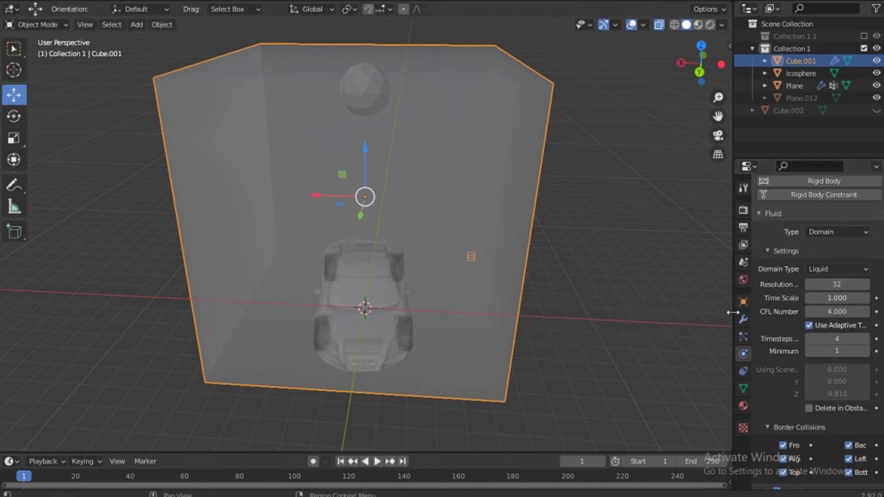
click(837, 302)
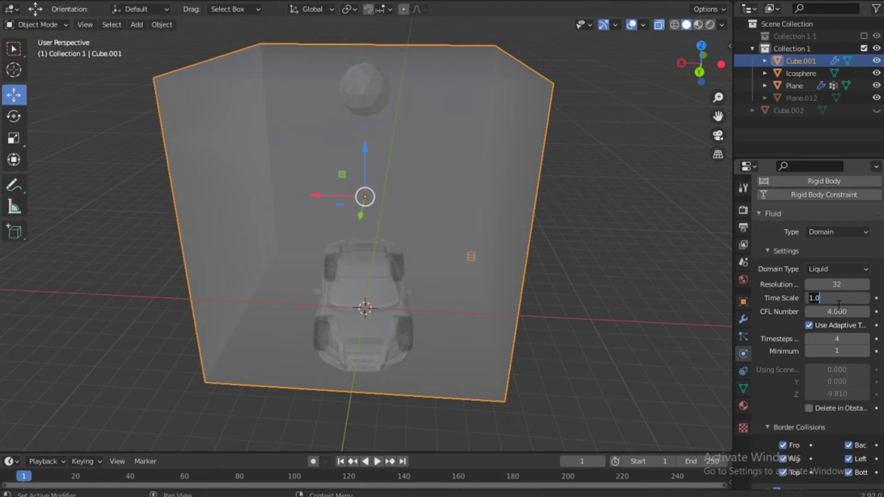
text(5)
key(Return)
Step: Turn off the domain's border collisions for every side except the bottom
scroll(812, 325, down, 4)
scroll(804, 330, down, 4)
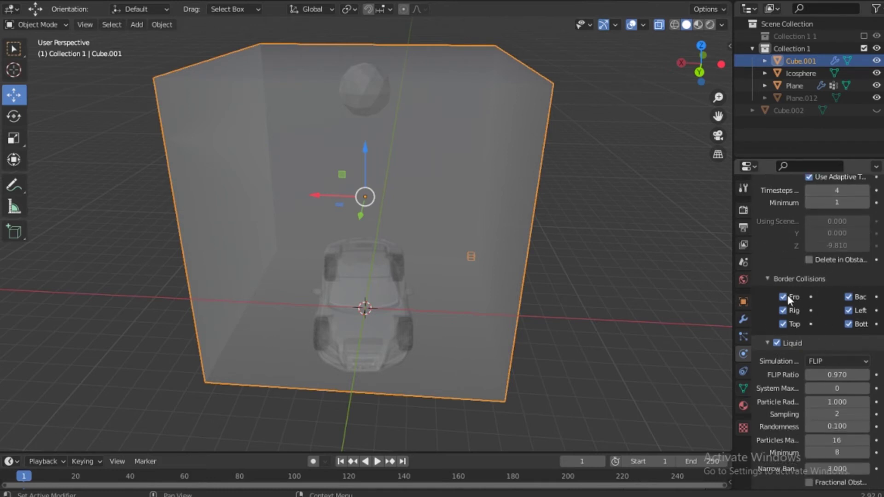
click(783, 324)
click(848, 297)
click(848, 310)
Step: Enable Diffusion for the liquid and set its Base to 4 and Exponent to 1
scroll(802, 306, down, 7)
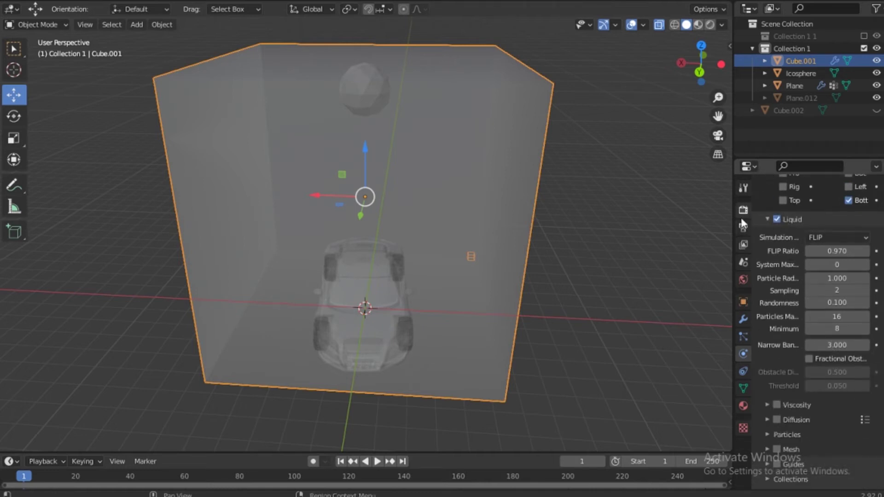
scroll(788, 250, down, 8)
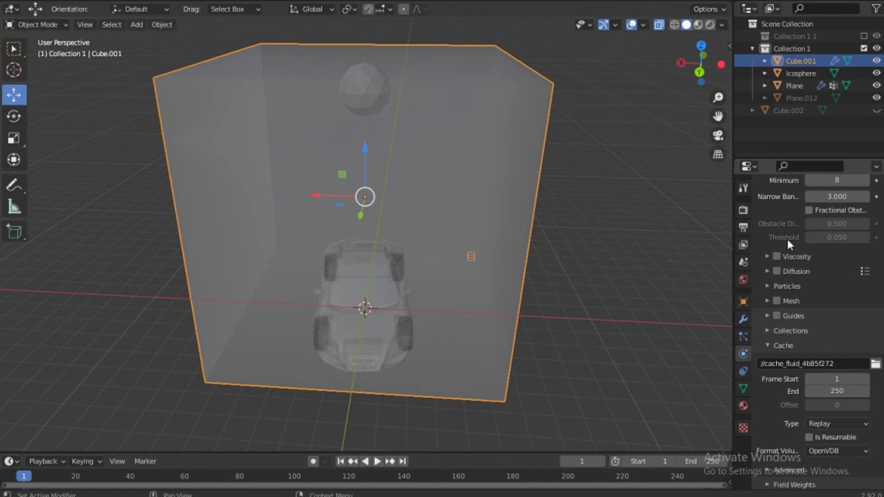
click(777, 270)
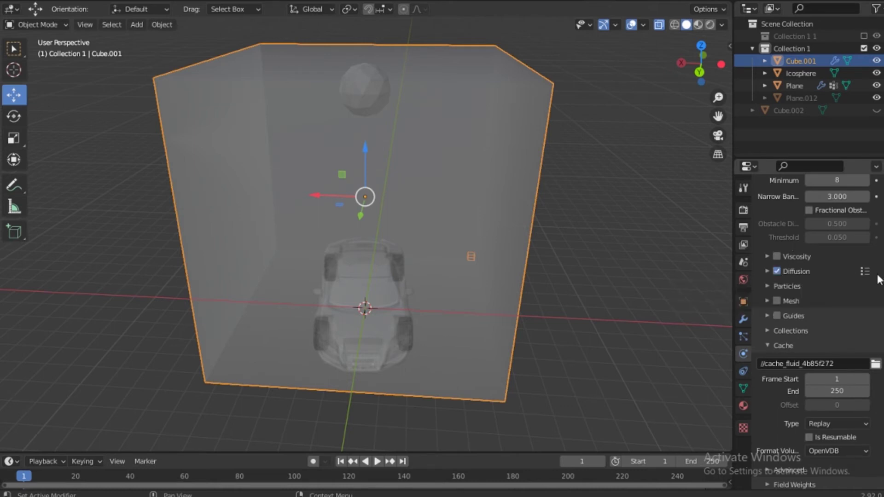
click(766, 271)
click(864, 271)
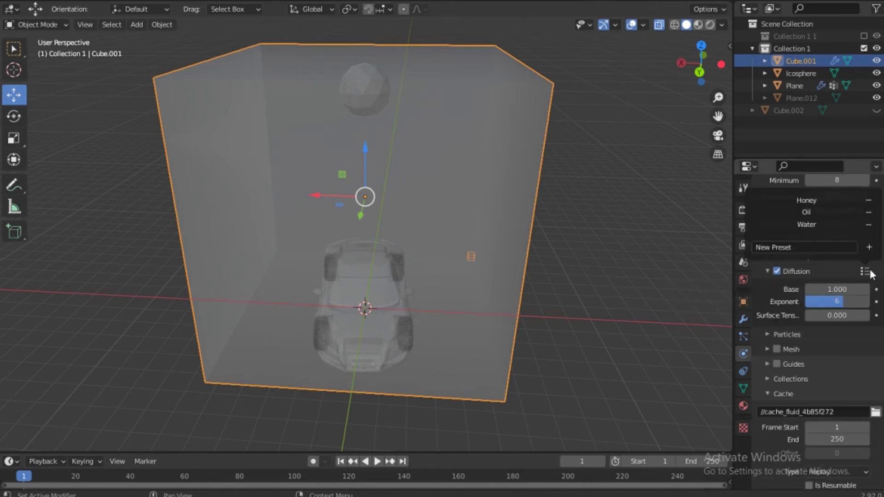
click(865, 271)
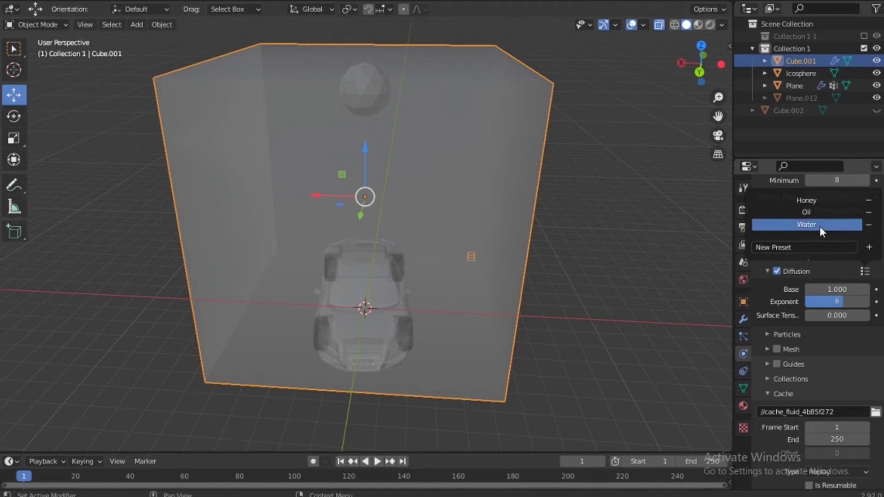
click(835, 290)
text(4)
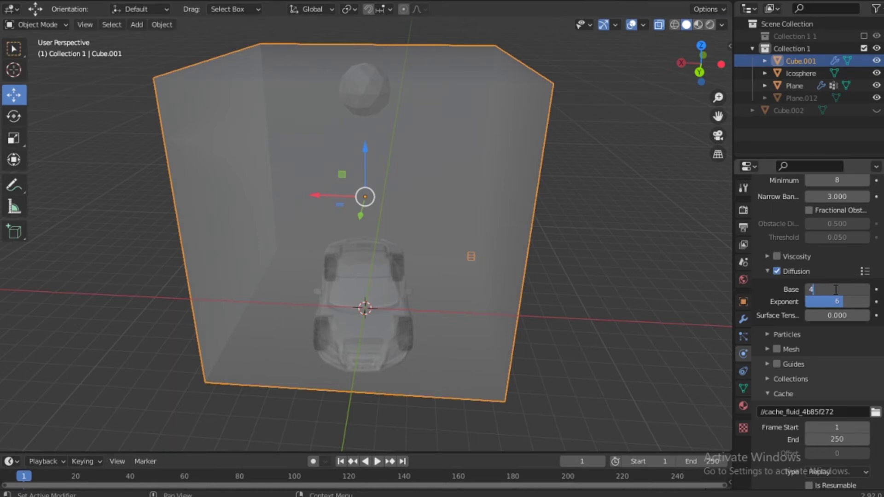
key(Tab)
text(1)
key(Tab)
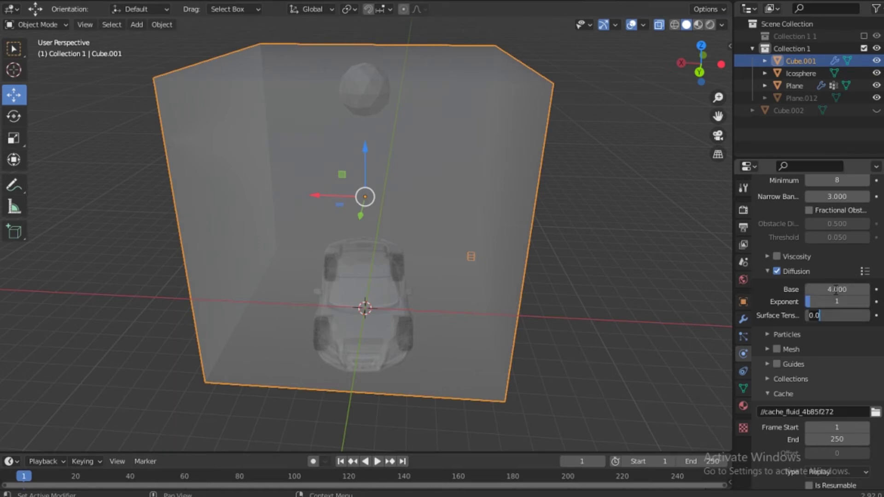
key(Return)
Step: Enable Mesh generation for the liquid domain and expand its settings
scroll(794, 339, down, 4)
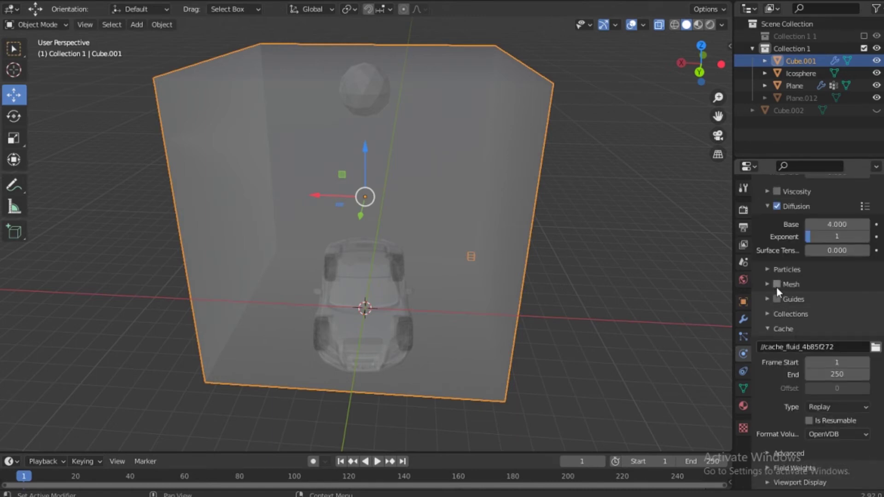
click(777, 284)
click(768, 284)
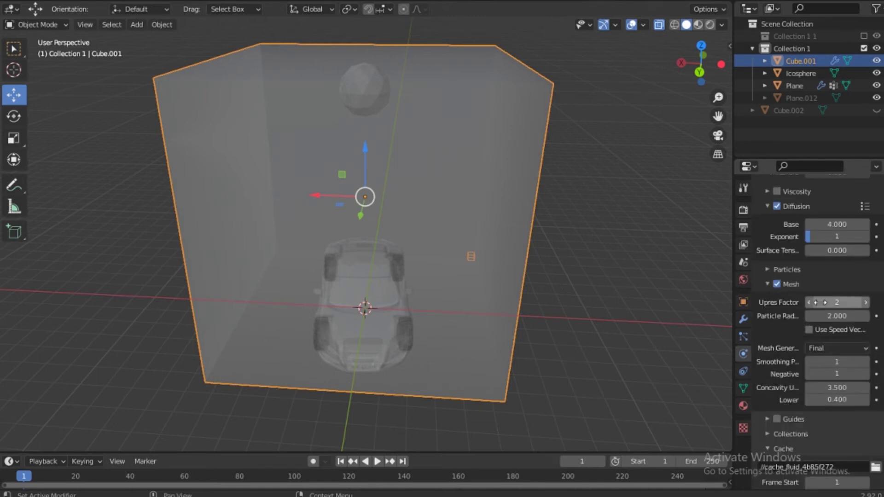
Step: Inspect the domain's fluid cache folder in the file browser and close it without choosing another location
scroll(824, 213, down, 5)
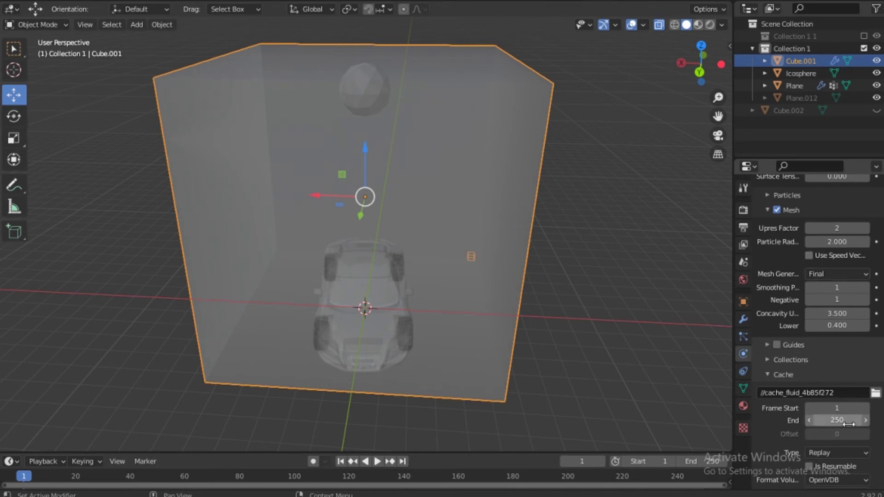
scroll(848, 424, down, 4)
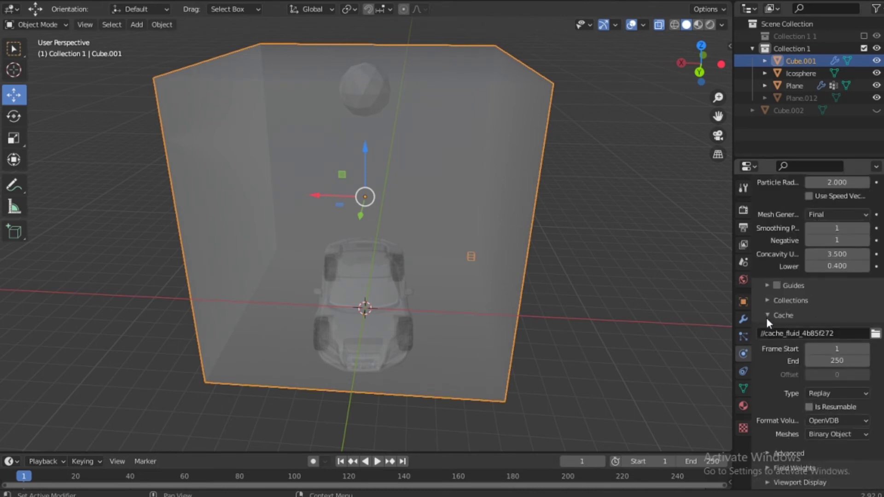
click(876, 337)
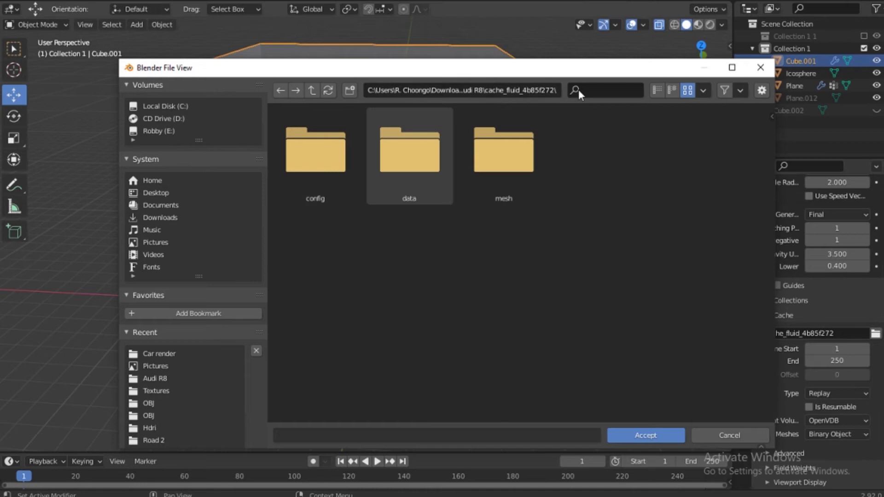
click(760, 67)
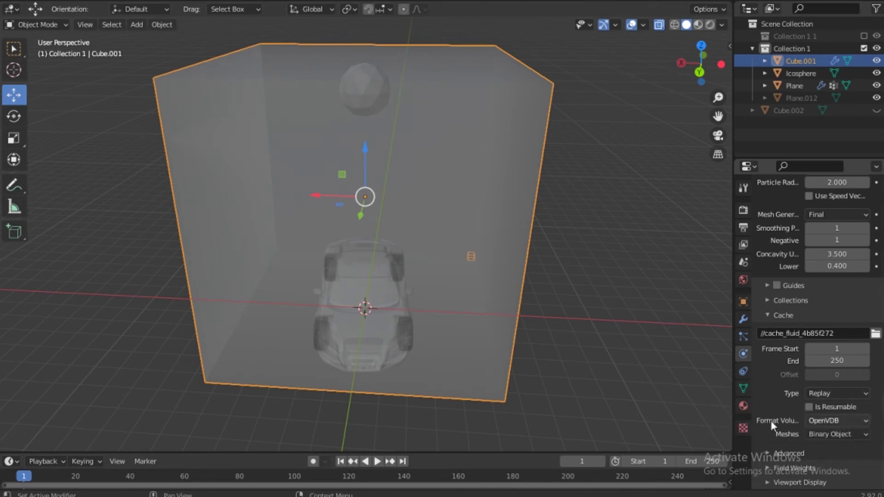
Step: Set the domain's cache type to Modular and make the cache resumable
click(848, 395)
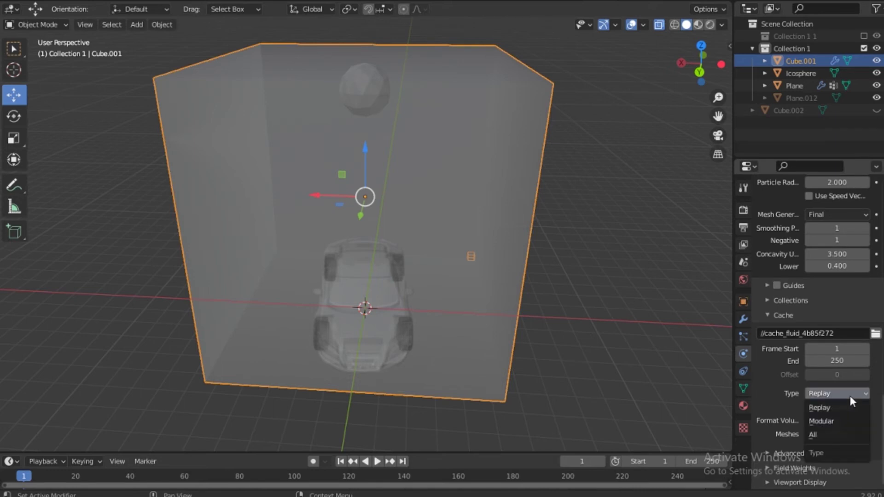
click(849, 420)
scroll(831, 354, up, 2)
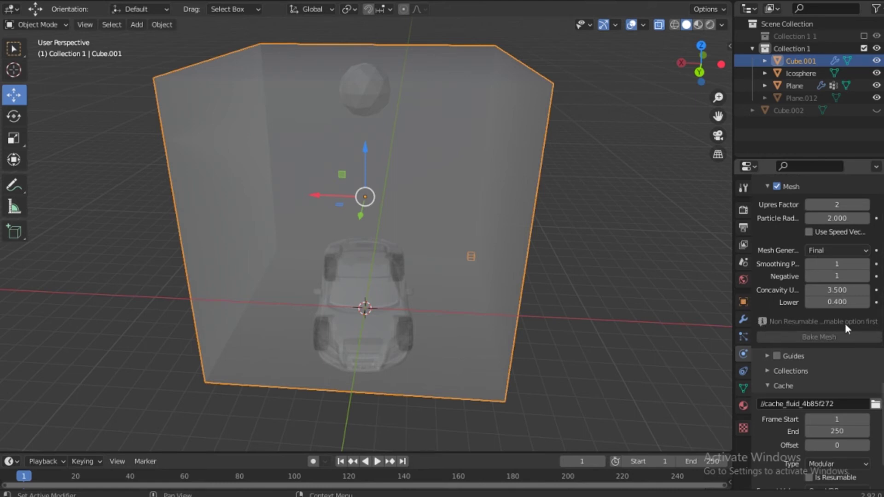
scroll(842, 332, down, 3)
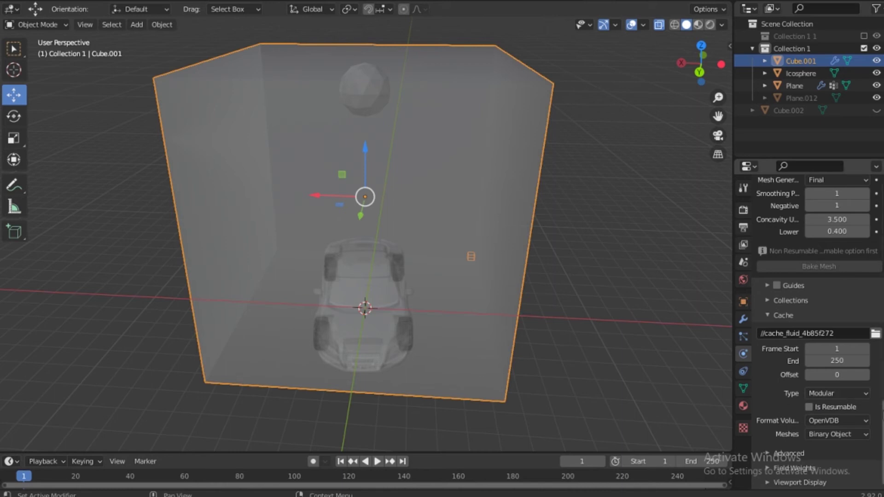
click(807, 407)
scroll(803, 387, up, 3)
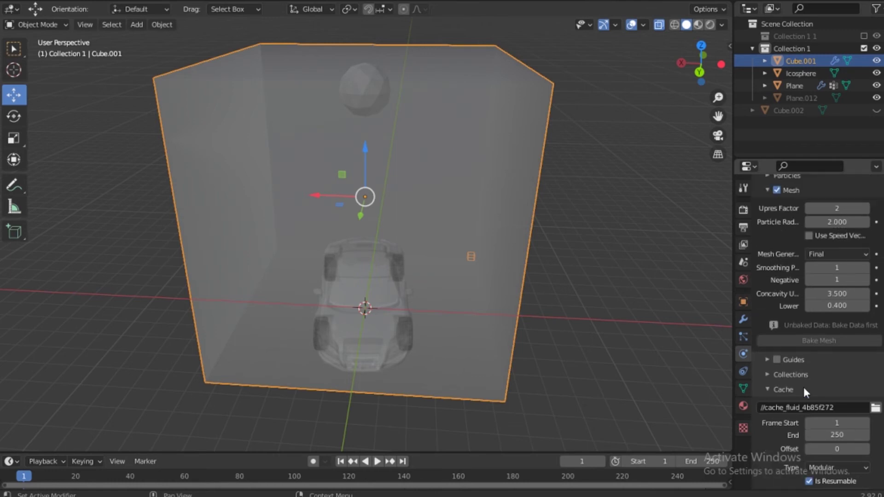
scroll(802, 388, up, 9)
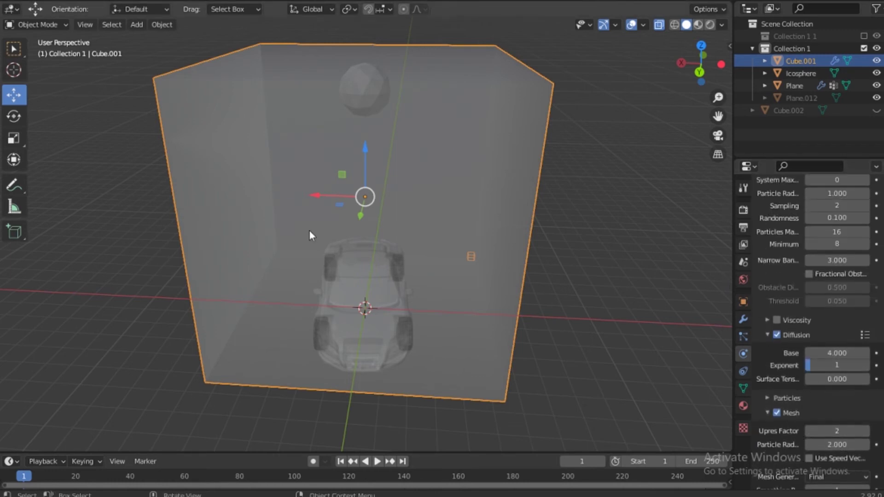
Step: Add Fluid physics to the ico sphere above the car and set its type to Flow
click(359, 91)
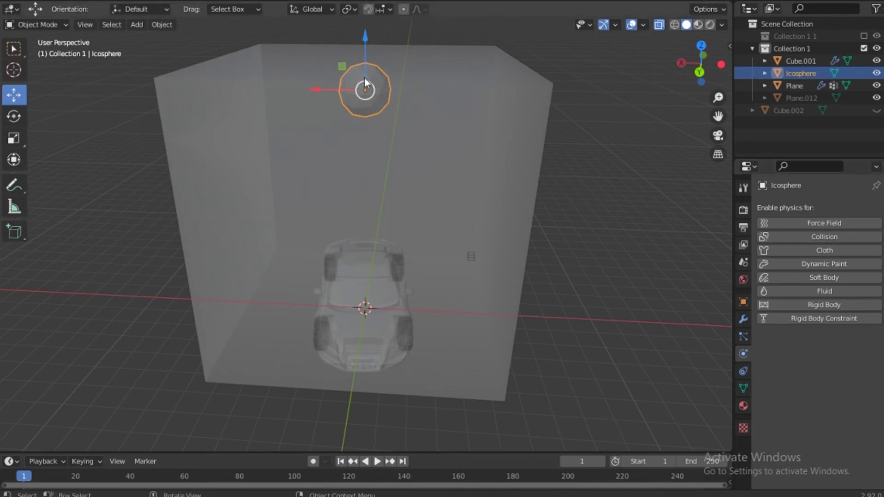
click(796, 291)
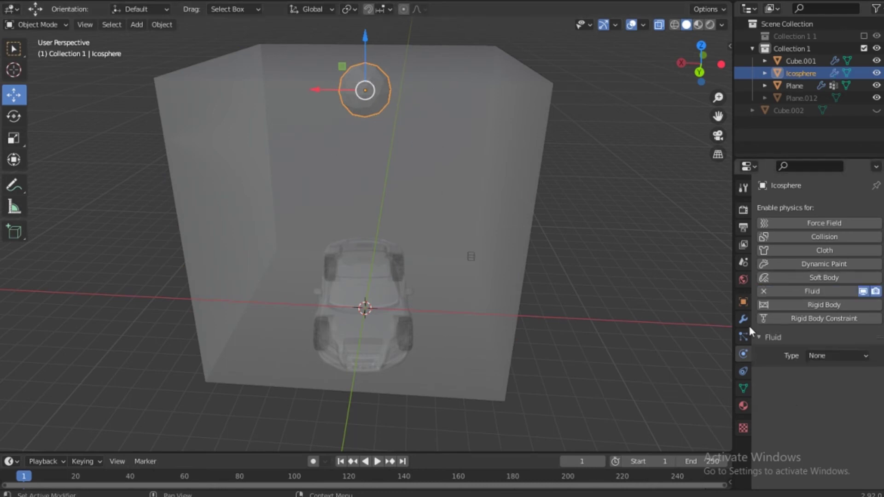
click(831, 357)
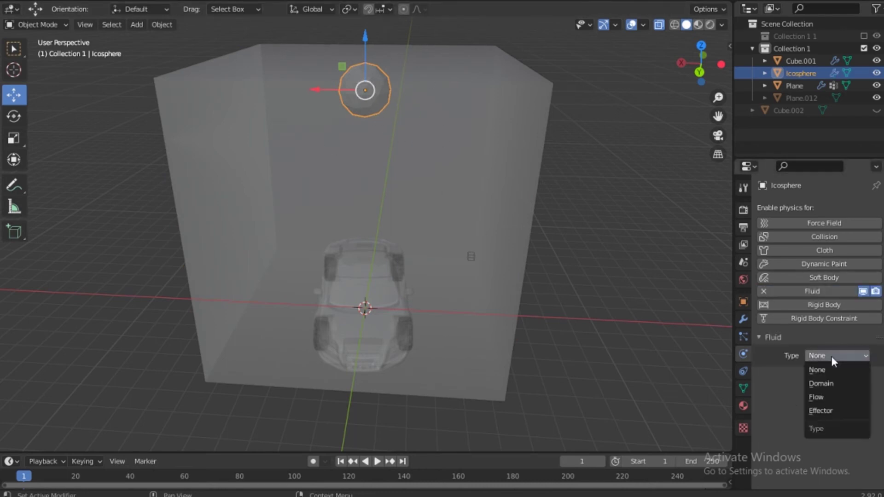
click(822, 397)
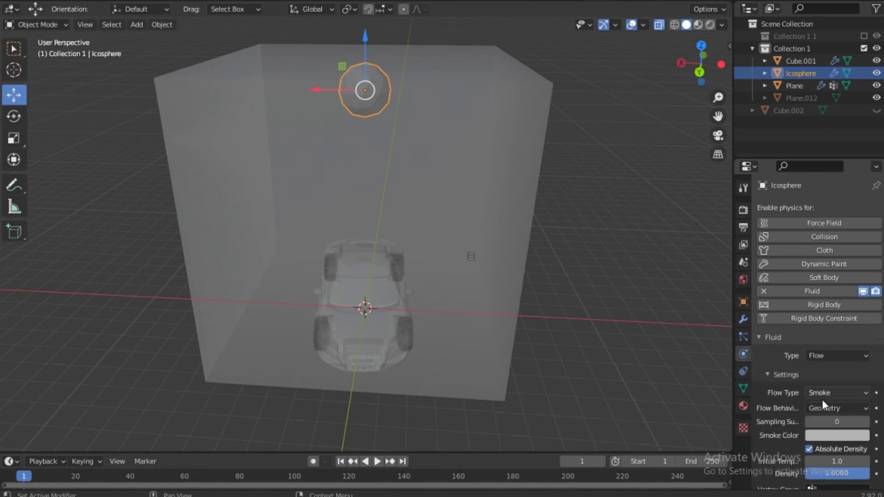
Step: Set the ico sphere's flow type to Liquid and its flow behavior to Inflow
scroll(821, 399, down, 3)
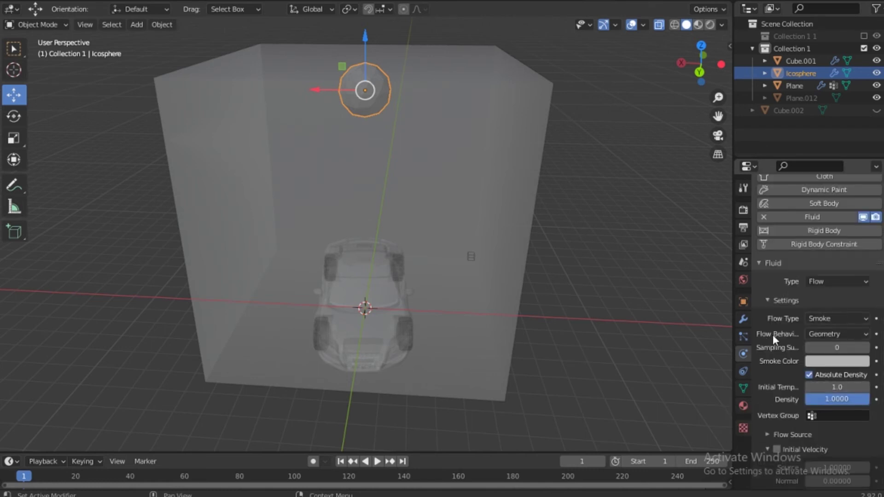
click(846, 322)
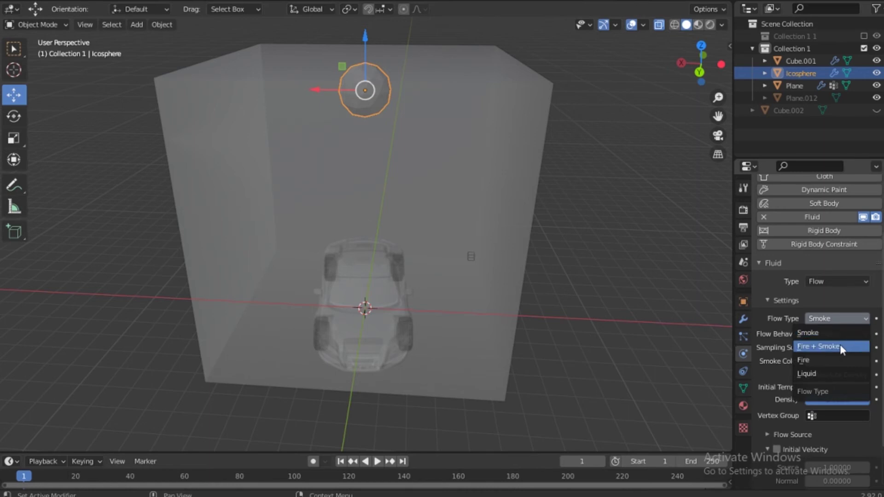
click(825, 372)
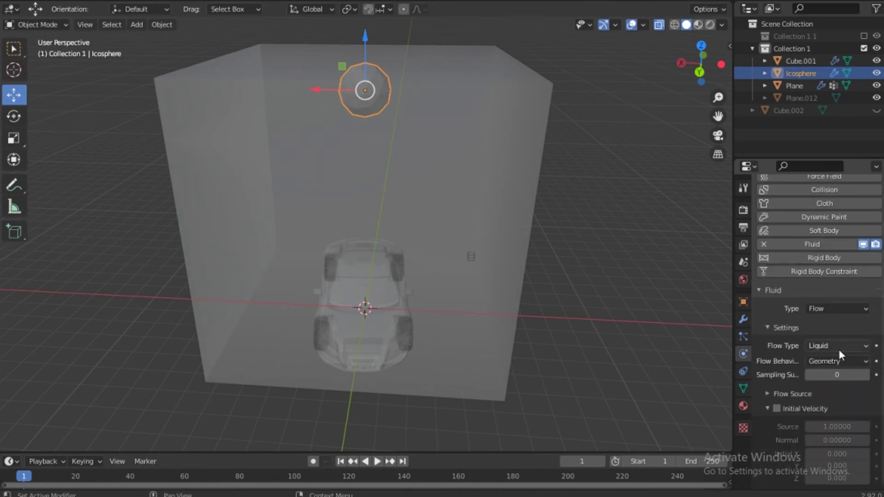
click(838, 348)
click(838, 362)
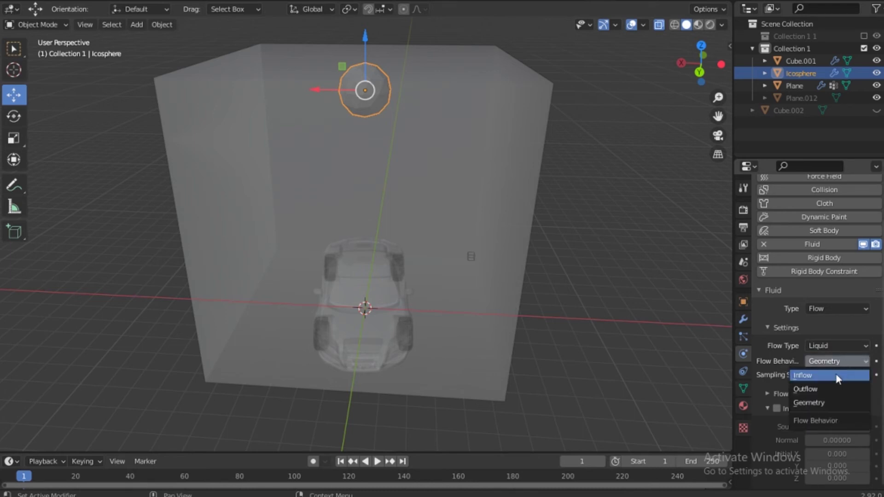
click(805, 375)
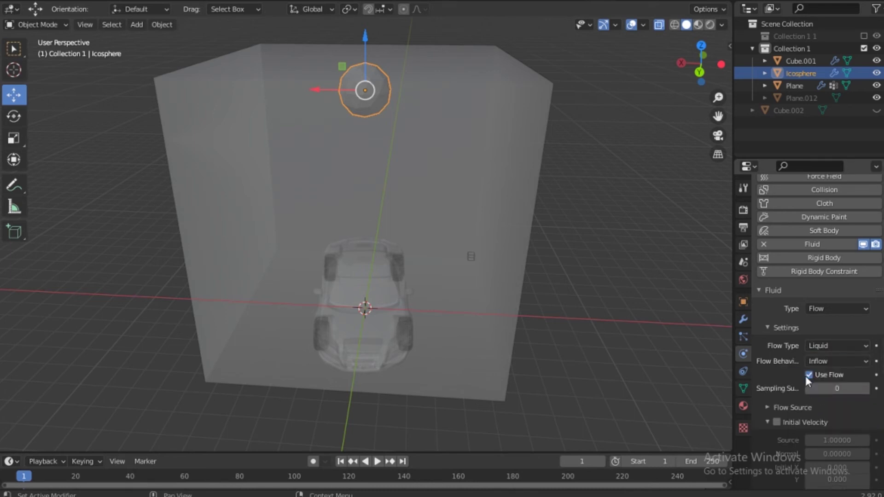
scroll(804, 374, down, 1)
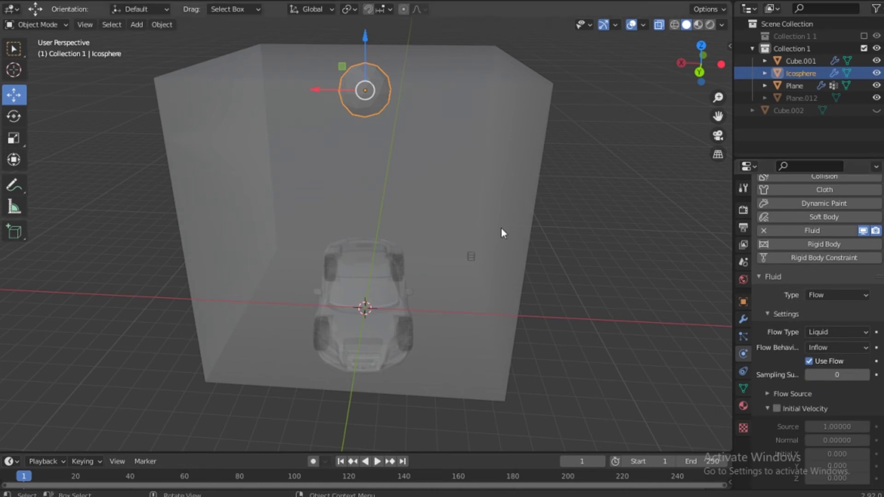
Step: Add Fluid physics to the car body and set its type to Effector
click(361, 255)
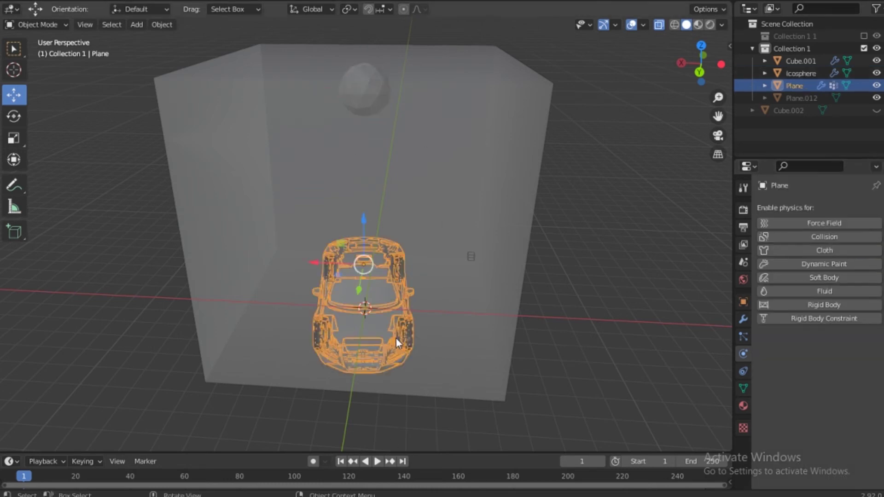
click(835, 292)
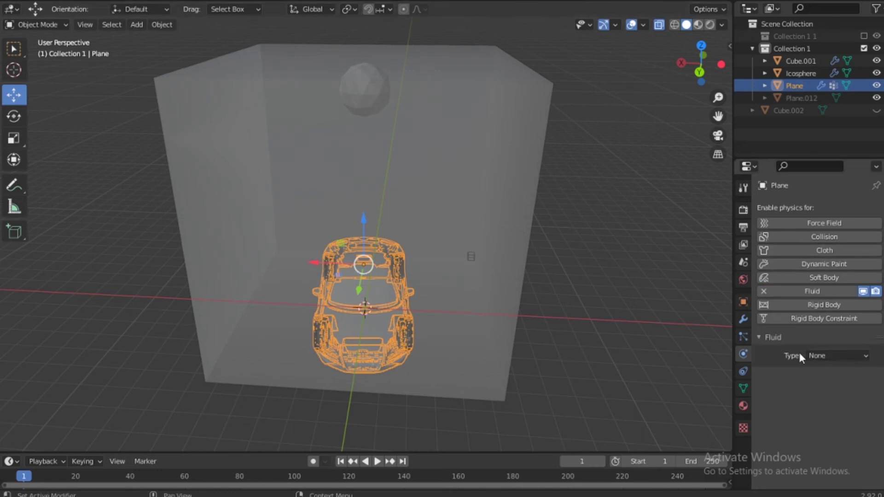
click(861, 355)
click(836, 356)
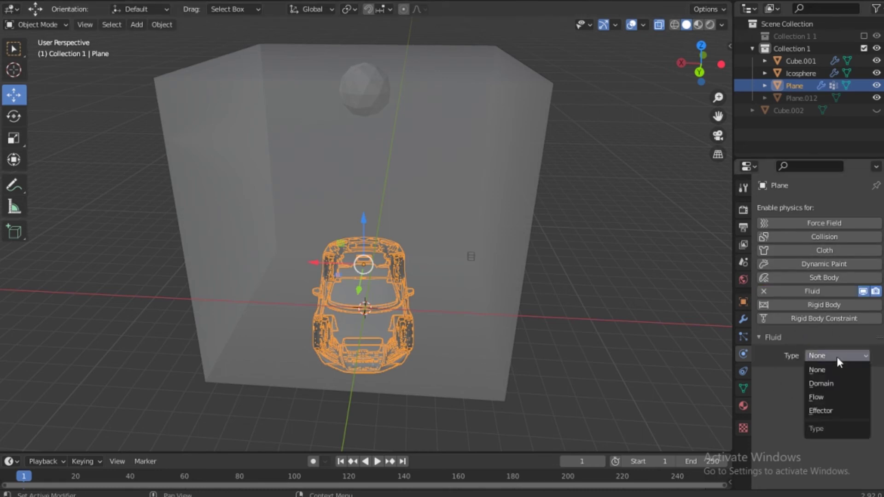
click(832, 410)
Step: Bake the liquid simulation data for the cube domain
drag(700, 64, 545, 271)
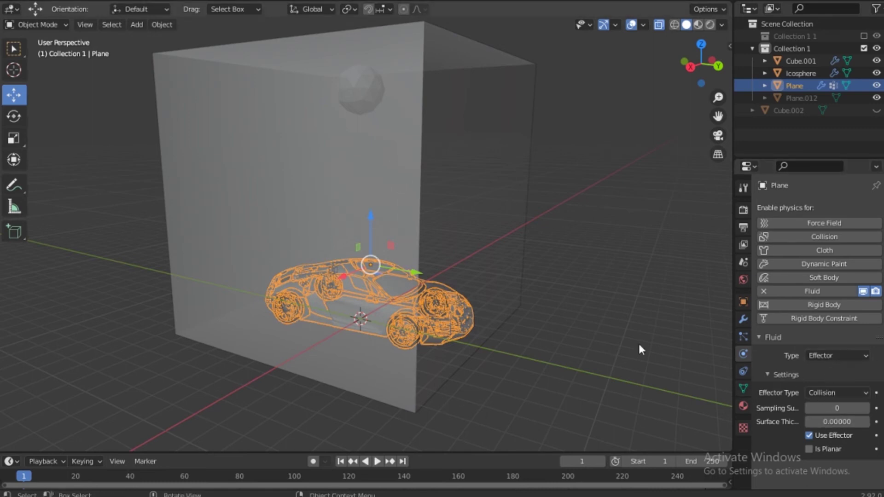
click(433, 130)
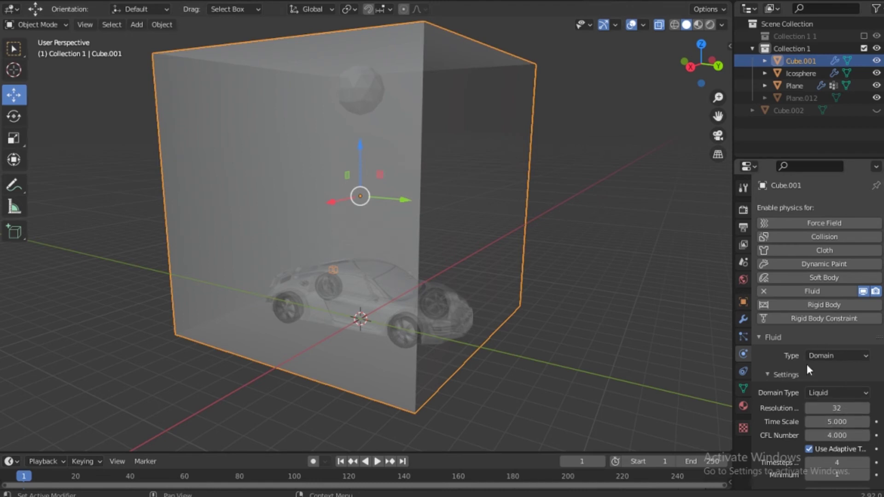
scroll(806, 364, down, 8)
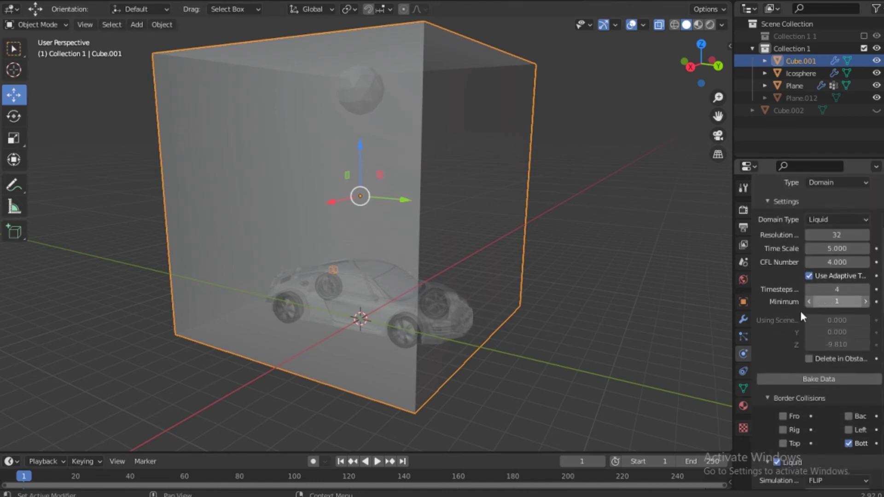
click(825, 379)
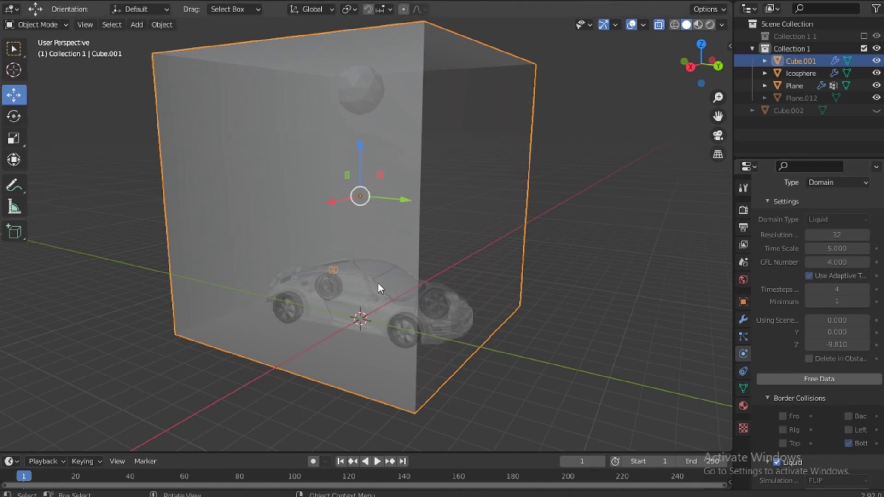
Step: Bake the liquid mesh of the fluid domain
scroll(823, 396, down, 5)
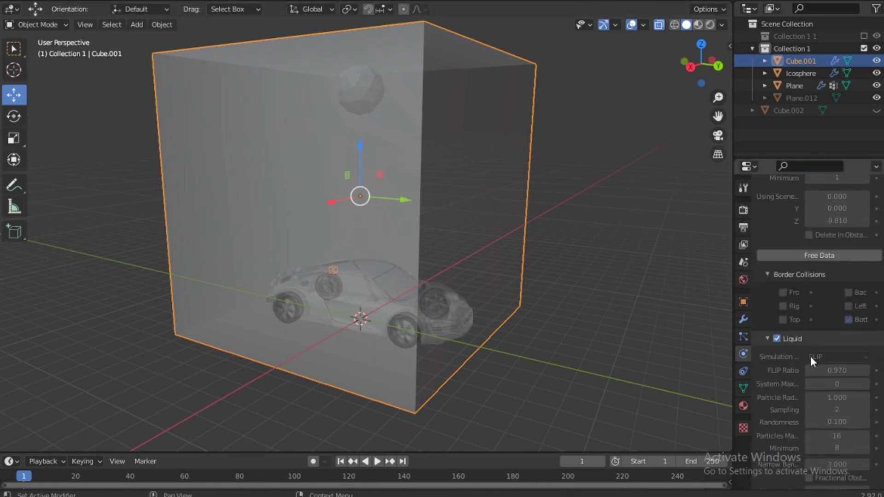
scroll(803, 308, down, 15)
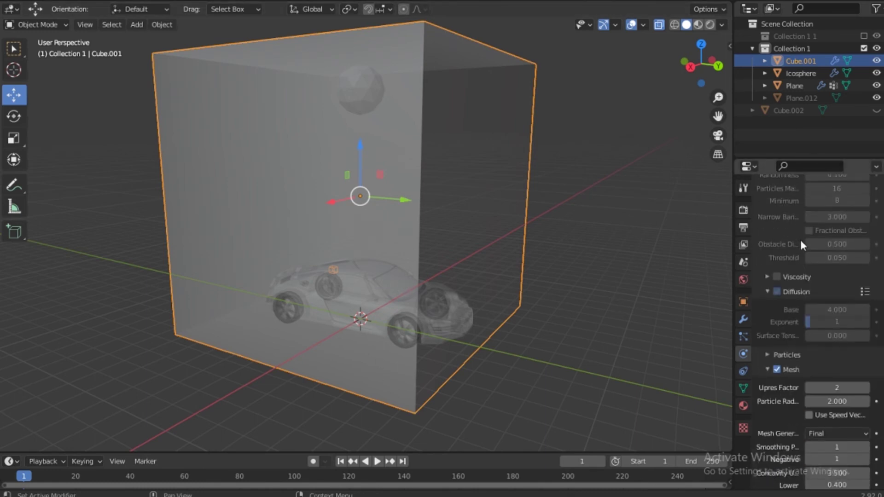
scroll(800, 256, up, 2)
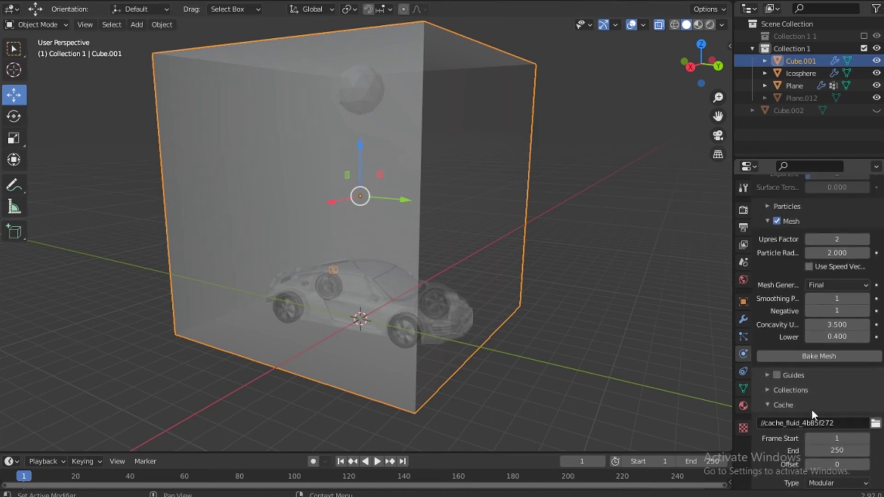
click(833, 356)
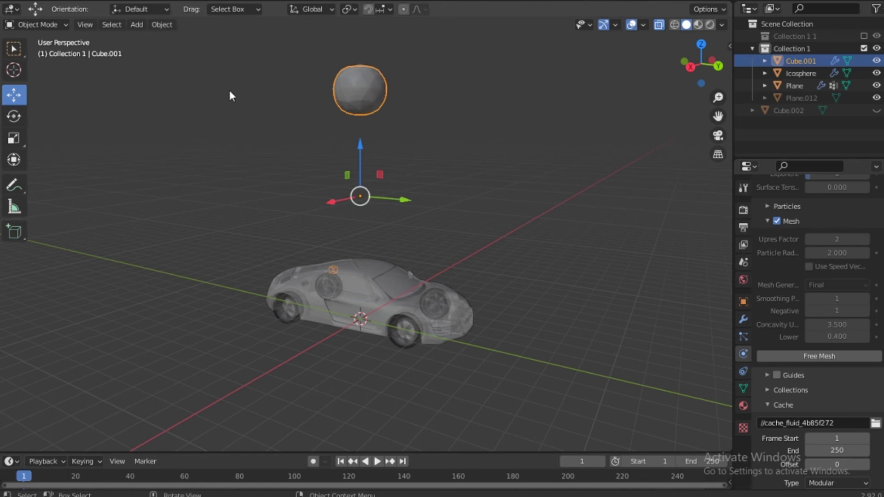
Step: Turn off X-ray display and play the baked liquid simulation, returning to frame 1 after stopping it
click(659, 26)
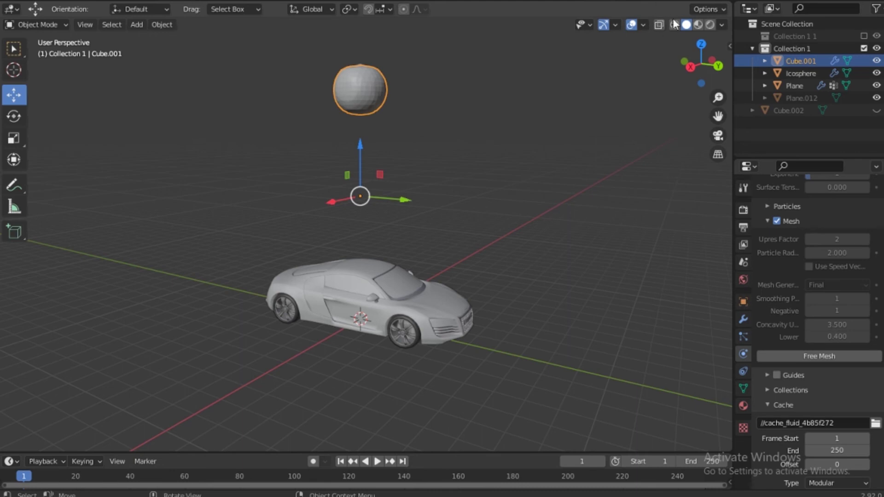
click(377, 461)
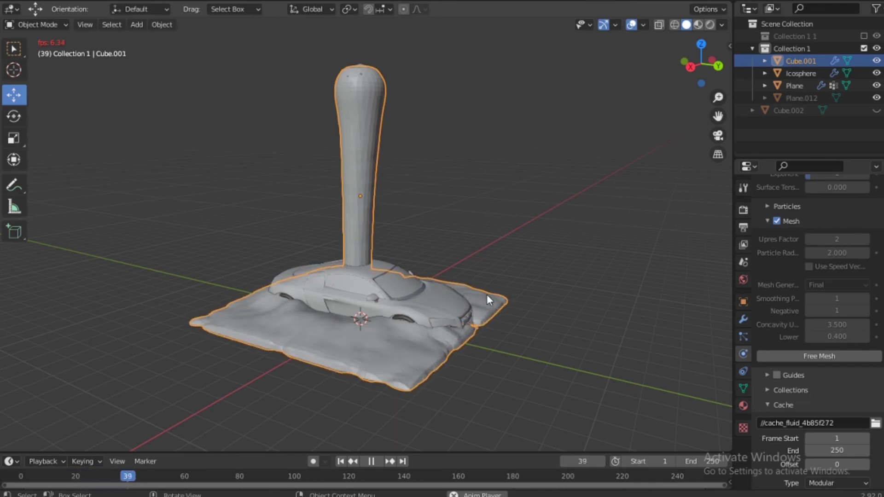
key(space)
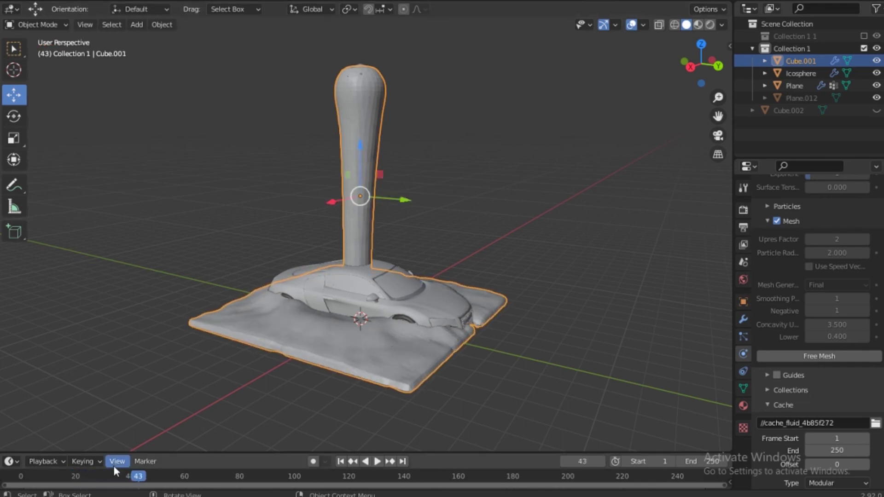
key(shift+Left)
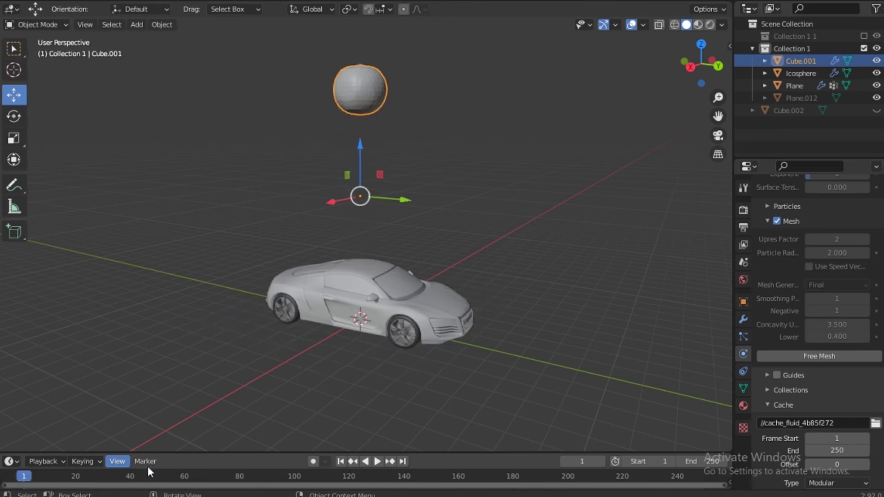
Step: Remove the car's Fluid physics and add it again with the type Effector
click(360, 295)
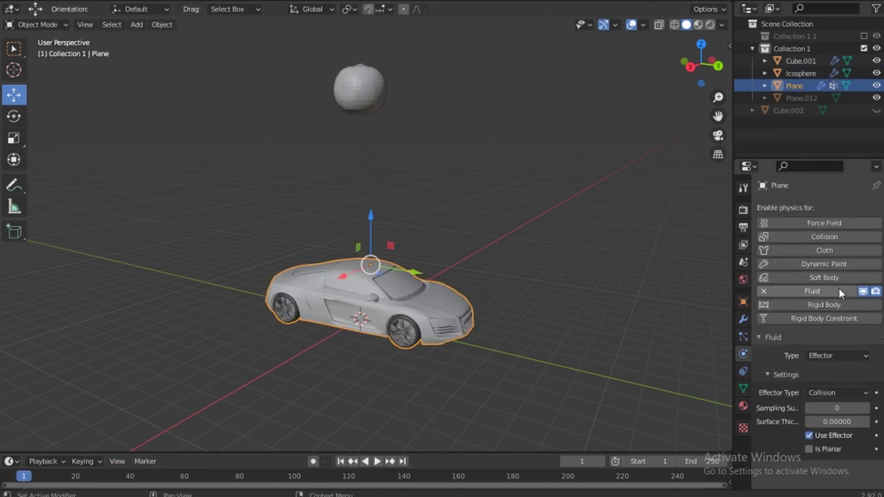
click(763, 291)
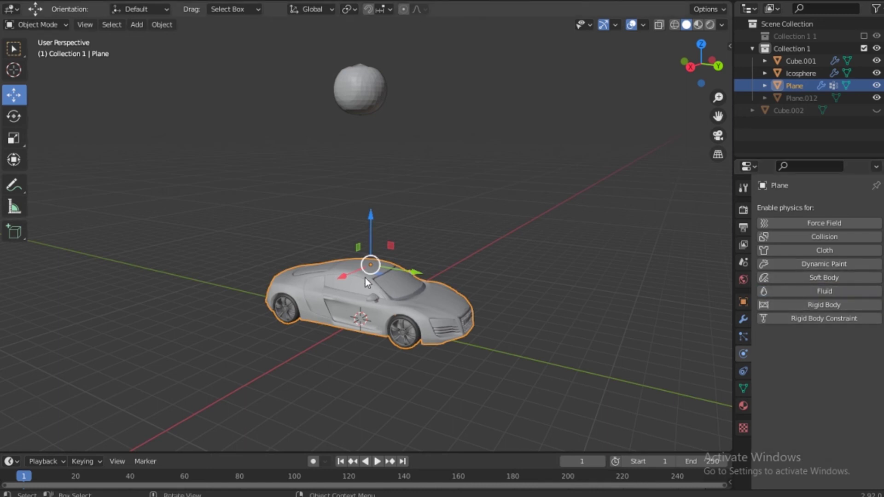
click(815, 291)
click(834, 356)
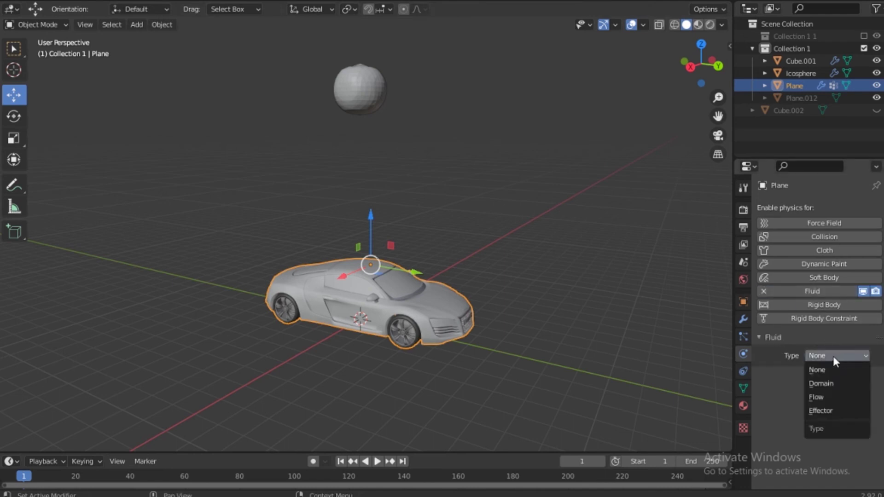
click(831, 410)
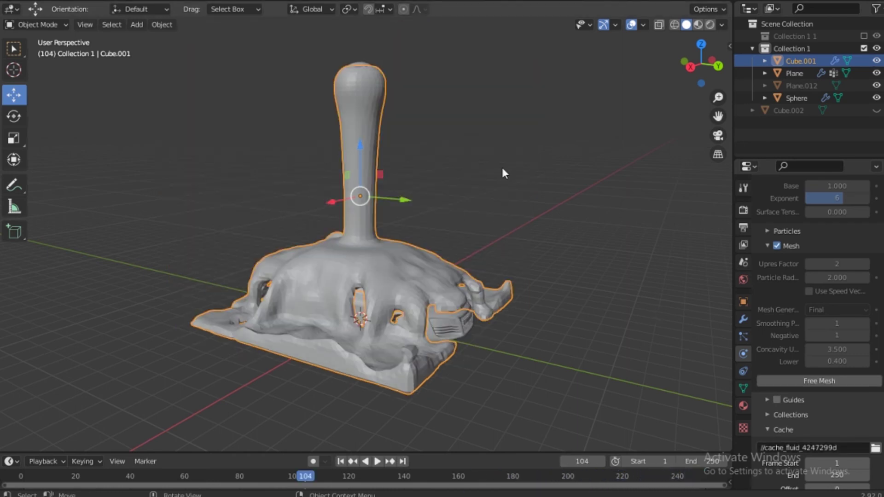
Step: Apply Shade Smooth to the liquid domain mesh covering the car
drag(701, 63, 764, 6)
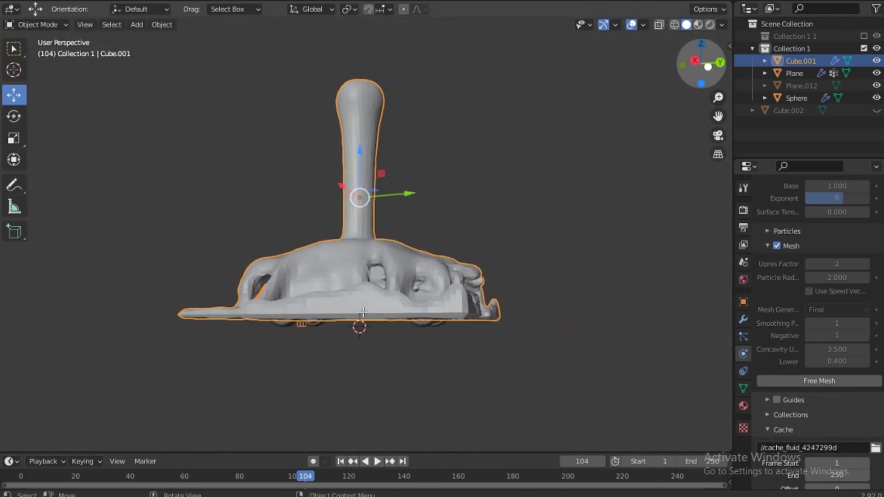
click(362, 270)
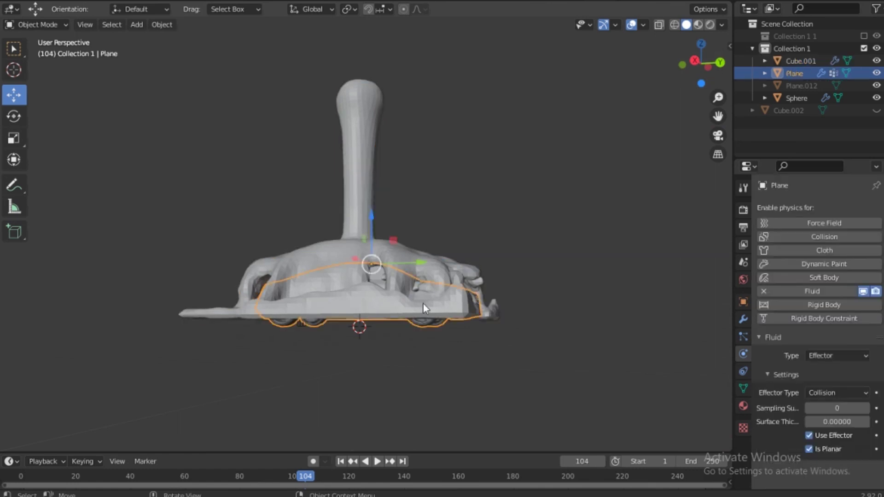
click(322, 208)
click(363, 197)
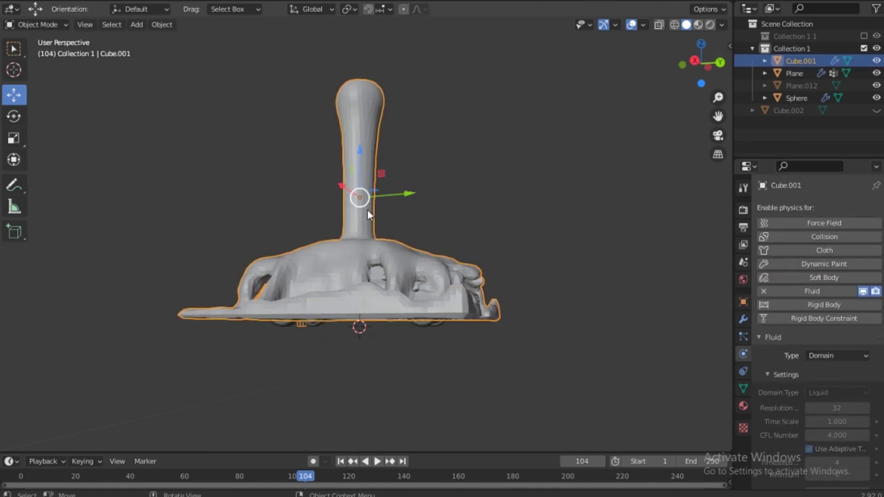
right_click(363, 145)
right_click(345, 134)
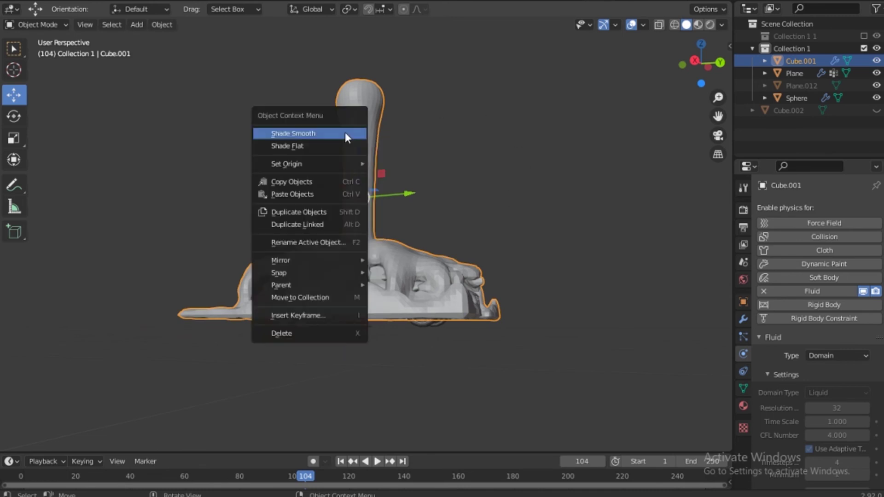
click(342, 134)
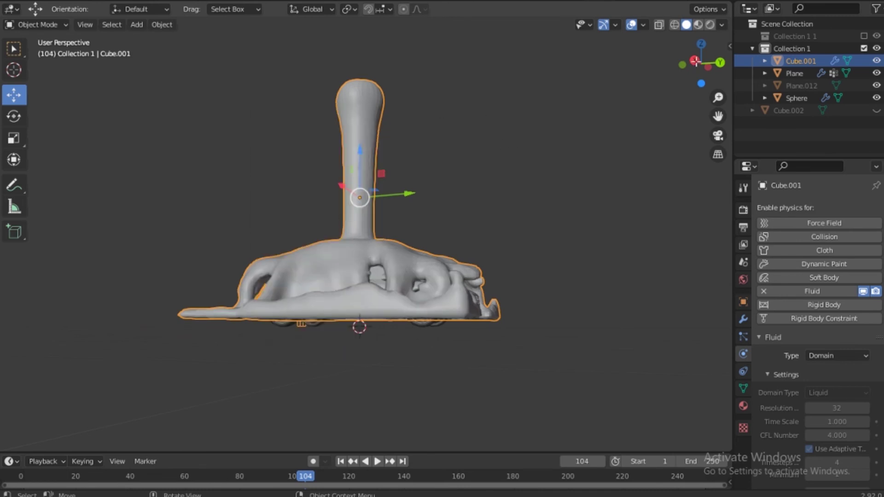
drag(696, 62, 692, 64)
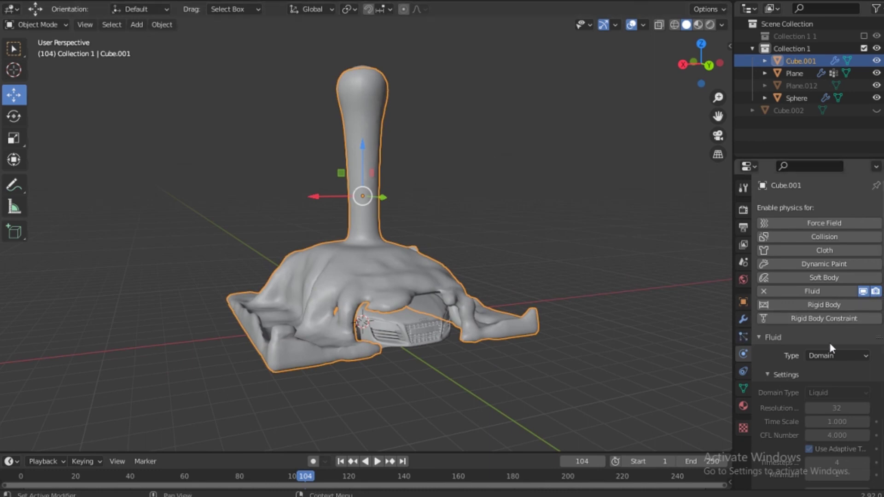
Step: Split the 3D viewport vertically in two and switch the new area to the Shader Editor
scroll(829, 343, down, 4)
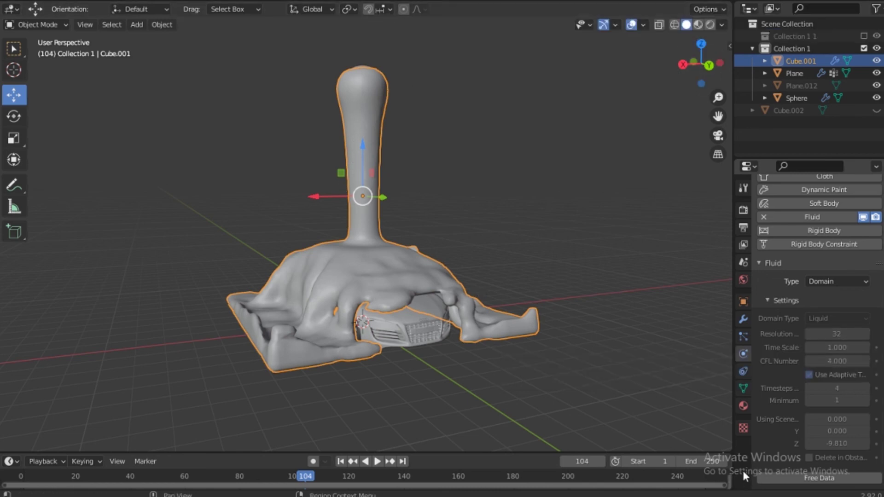
drag(731, 451, 699, 202)
drag(426, 257, 408, 256)
click(424, 9)
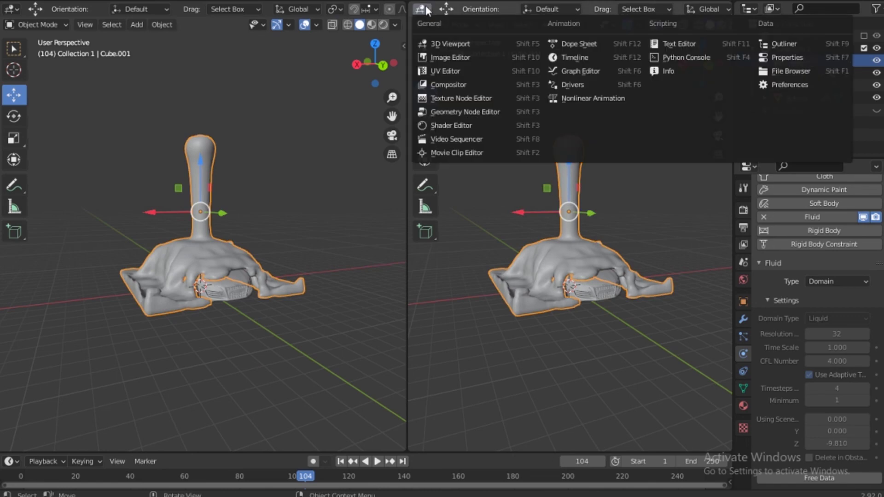
click(452, 128)
drag(598, 110, 704, 121)
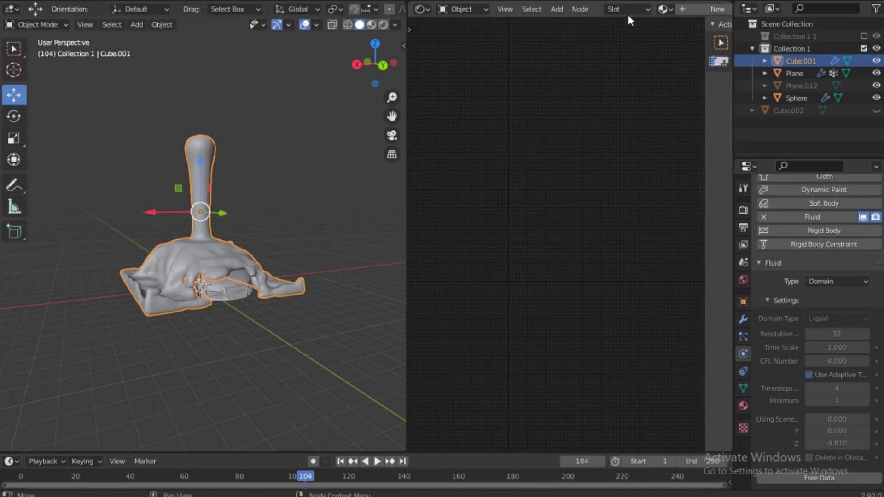
Step: Create a new material for the liquid domain and delete its Principled BSDF node
click(704, 9)
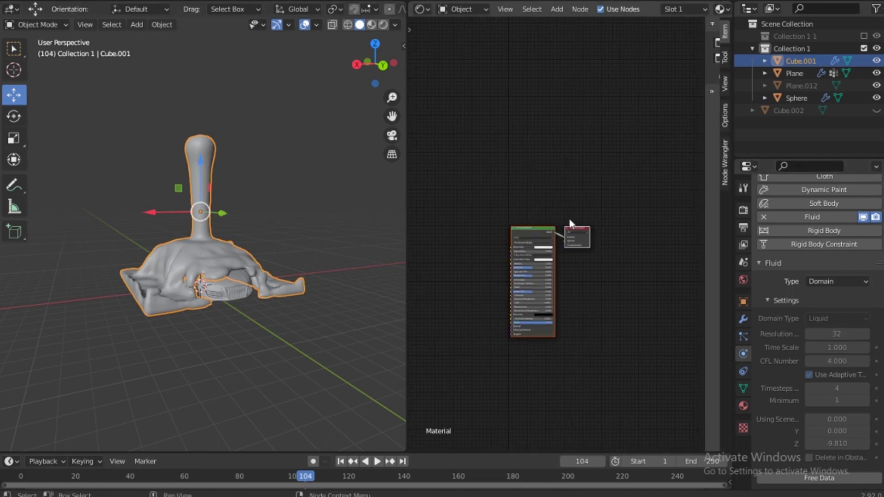
scroll(553, 287, up, 4)
click(541, 168)
drag(476, 177, 547, 289)
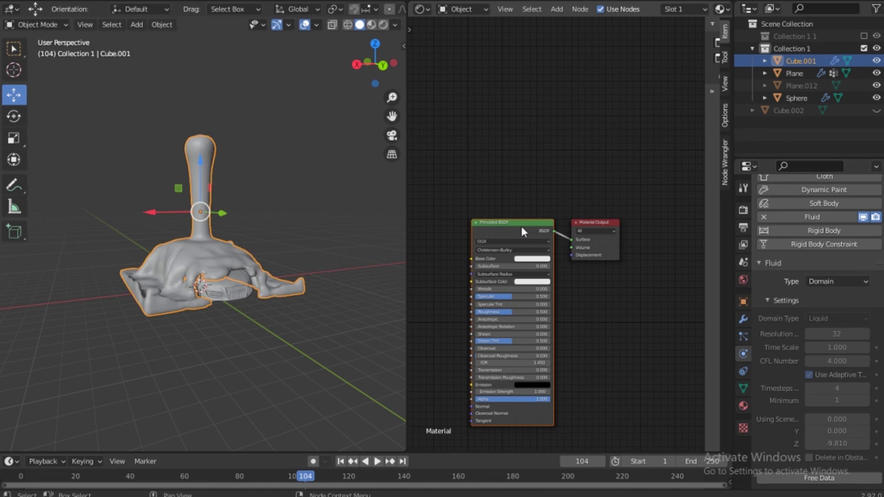
key(x)
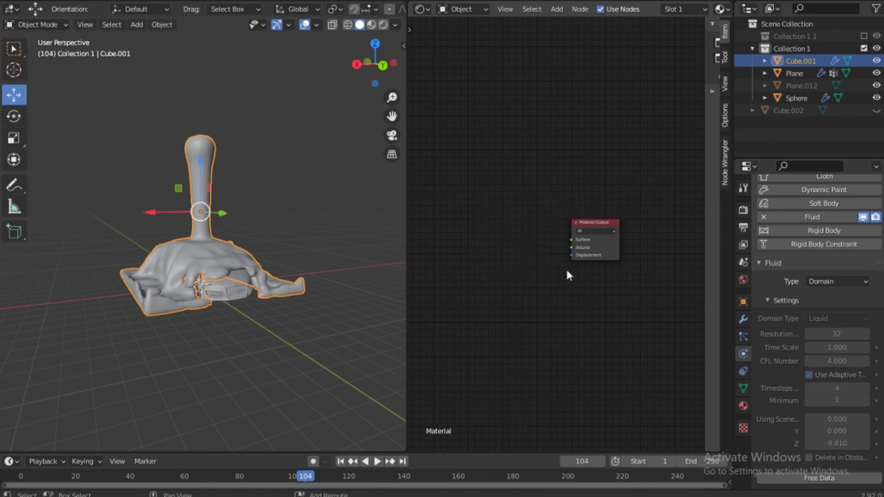
Step: Add a Glass BSDF node, connect its BSDF output to the Material Output's Surface input, and save the file
key(shift+a)
key(shift+a)
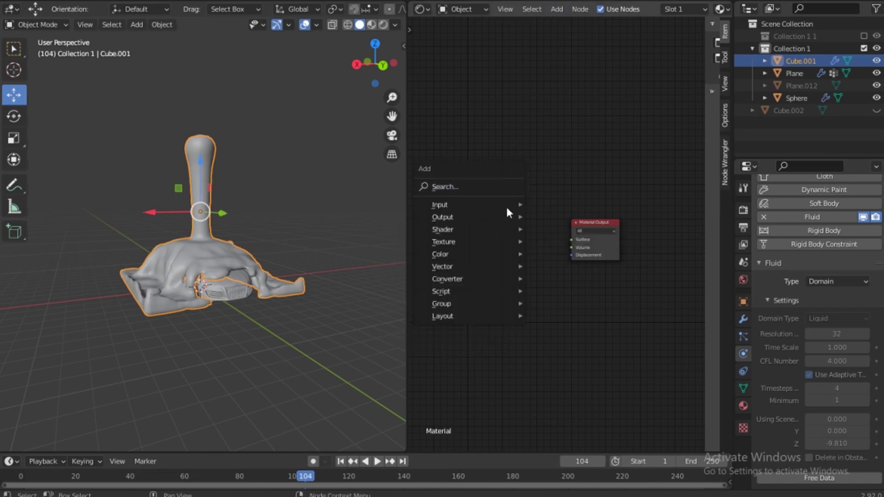
click(500, 188)
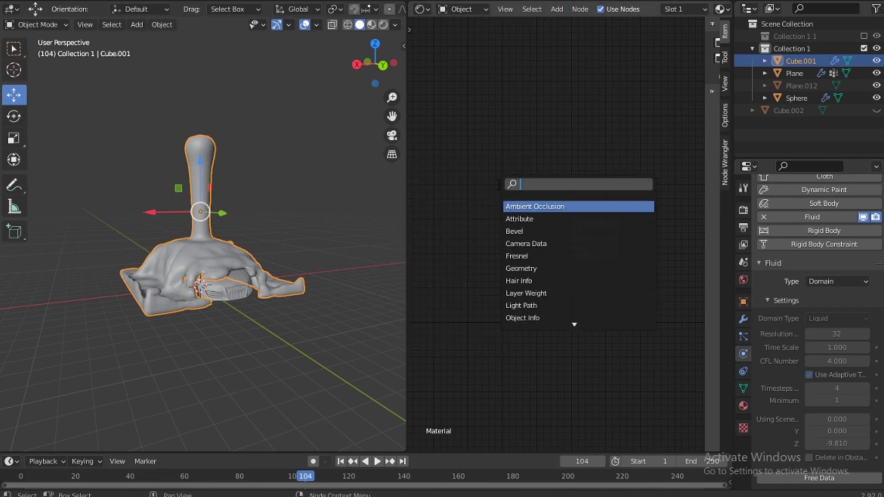
text(glas)
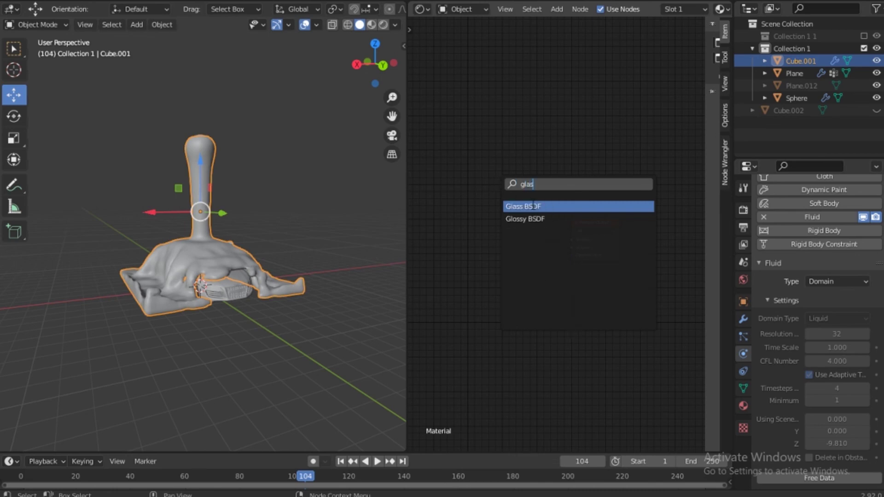
key(Return)
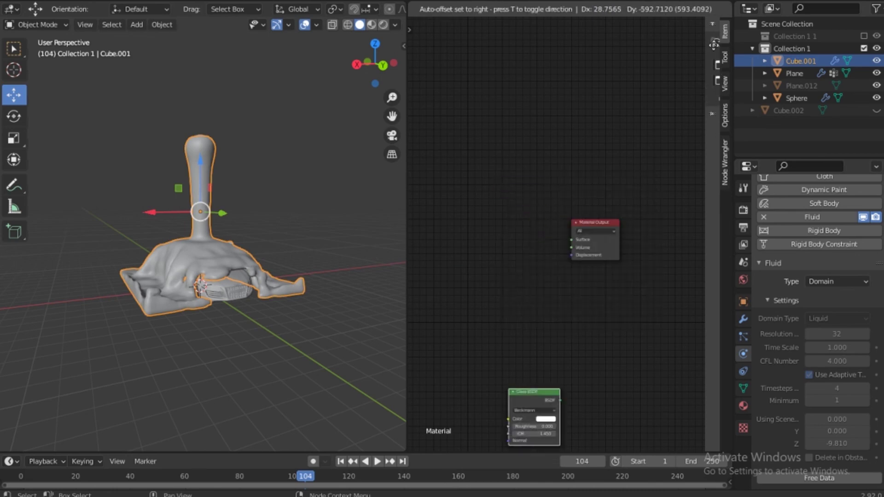
click(513, 236)
drag(531, 228, 571, 239)
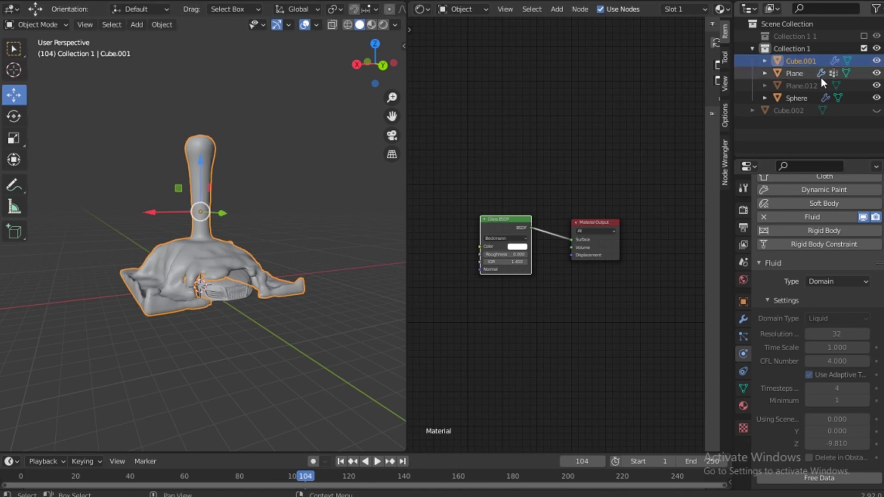
key(ctrl+s)
Step: Enable Collection 1 1 in the scene and look at the liquid-covered car through the camera
click(863, 36)
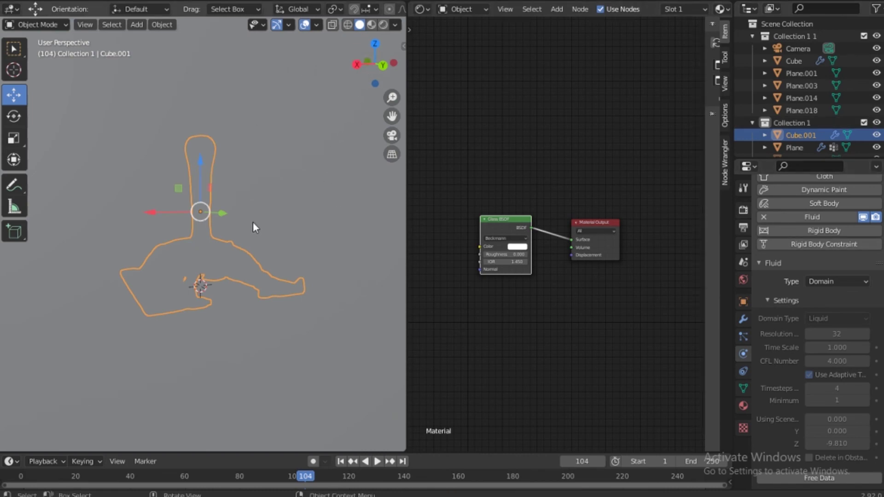
key(KP_0)
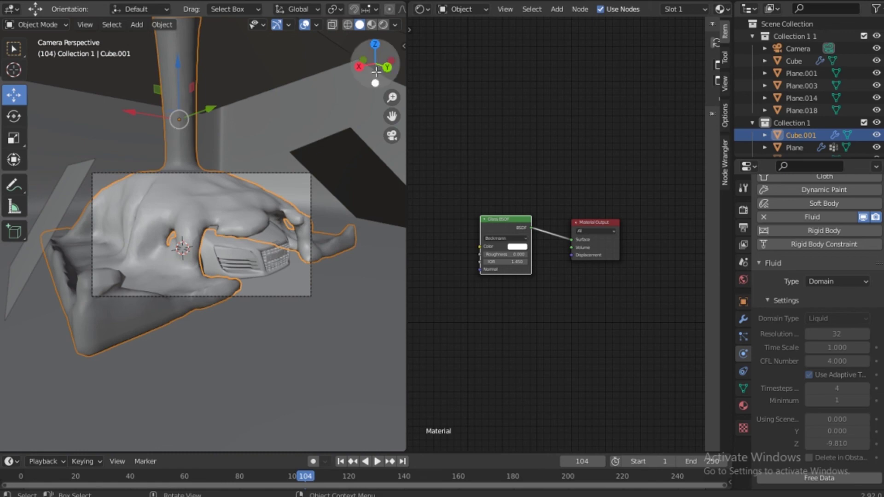
mouse_move(374, 66)
mouse_down()
mouse_move(330, 102)
mouse_move(311, 82)
mouse_move(371, 76)
mouse_up()
key(KP_0)
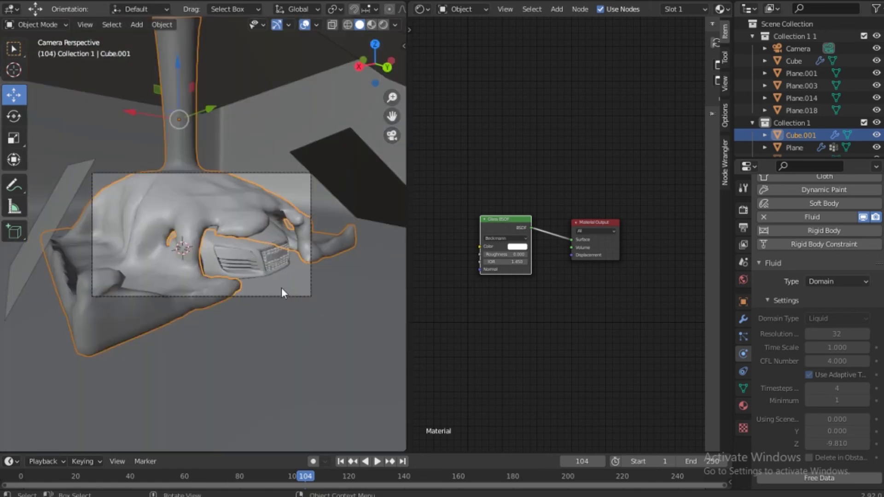